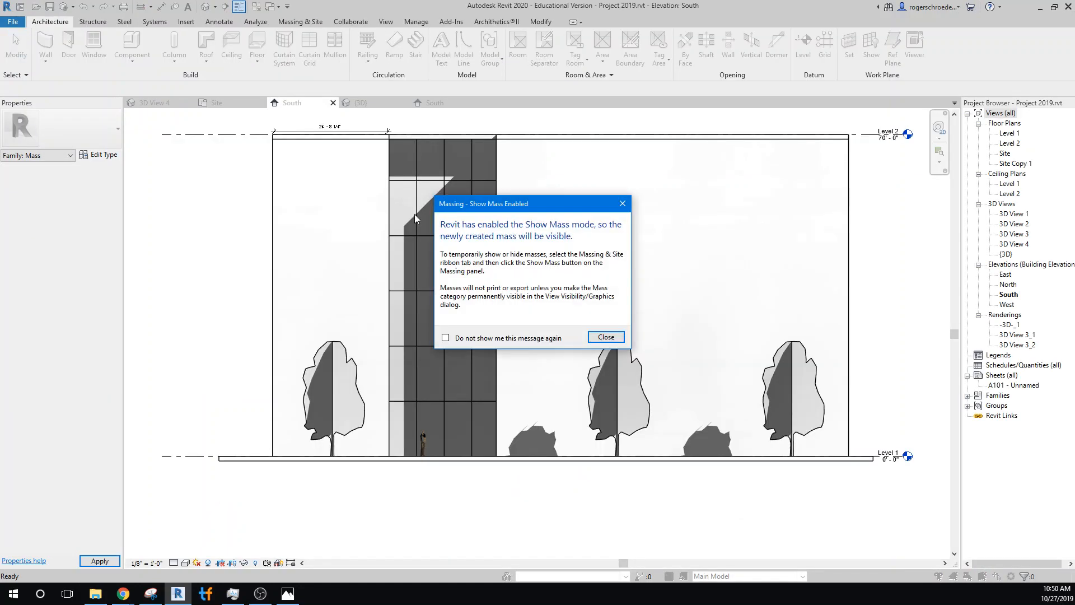
- Place the tall surface mass in the Site floor plan, centred on the front line of the building's recessed entrance
{"action": "left_click", "coordinate": [605, 337]}
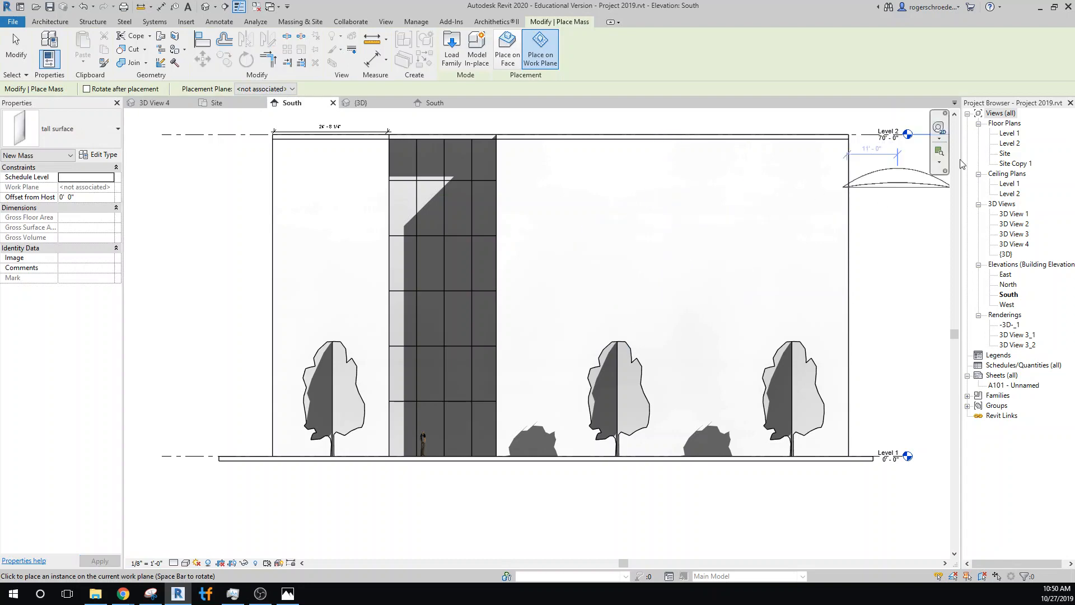
{"action": "double_click", "coordinate": [1005, 154]}
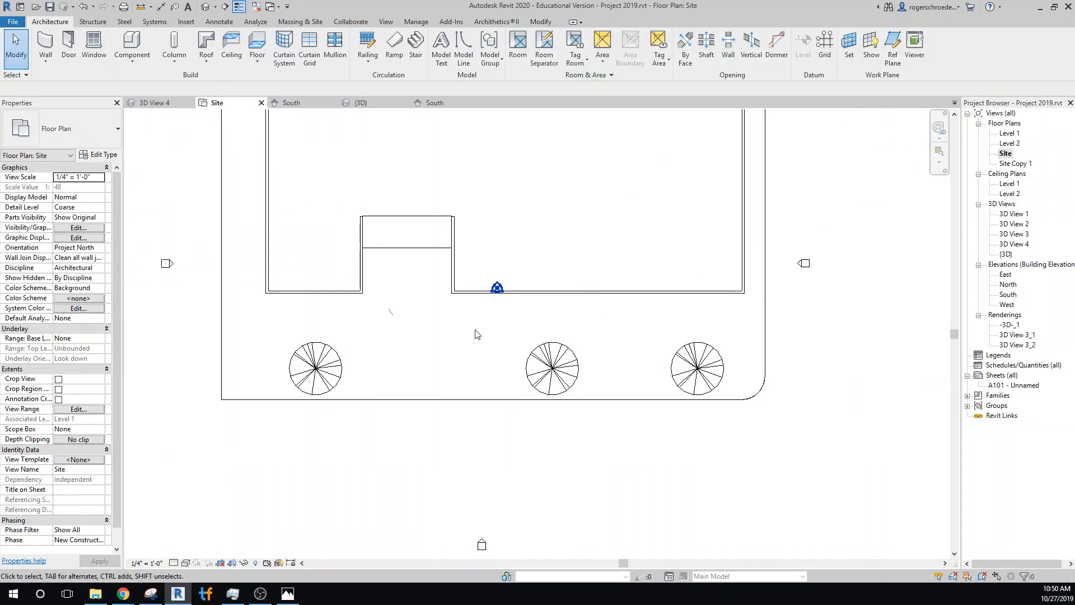
{"action": "left_click", "coordinate": [128, 61]}
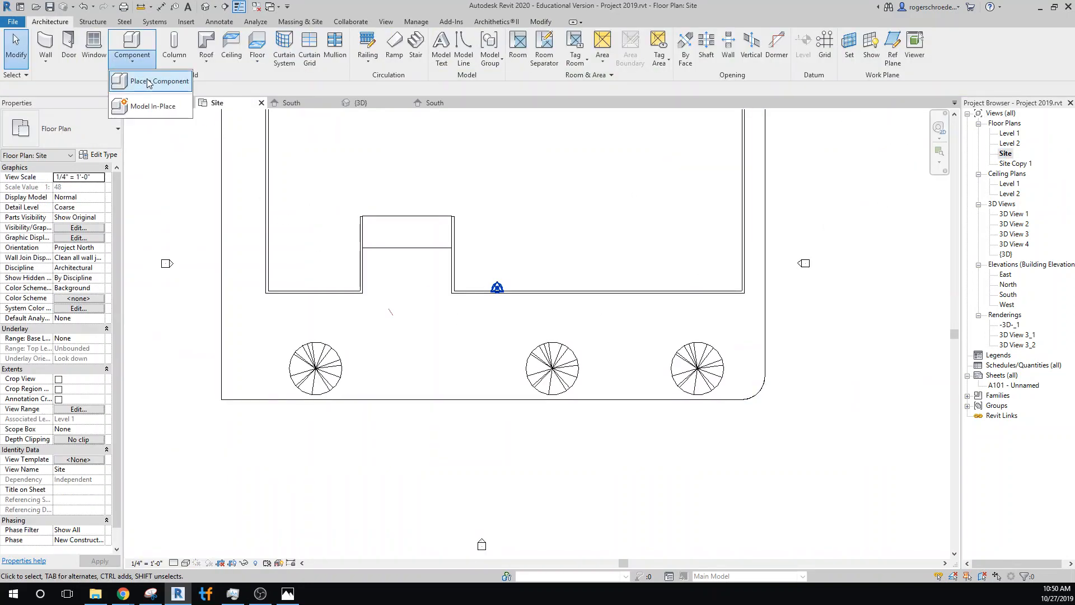
{"action": "left_click", "coordinate": [137, 74]}
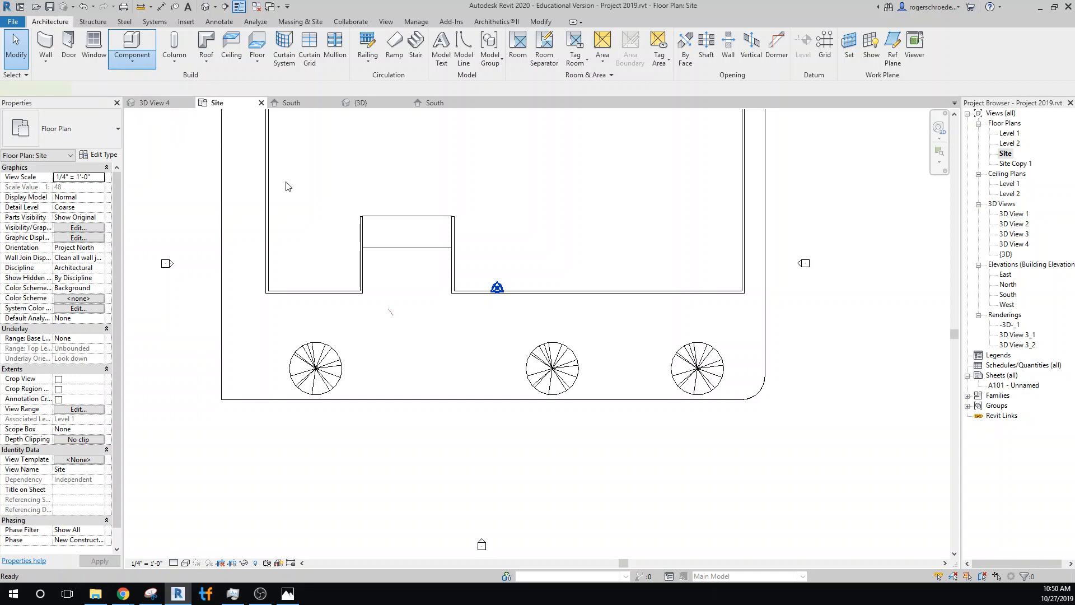
{"action": "left_click", "coordinate": [405, 248]}
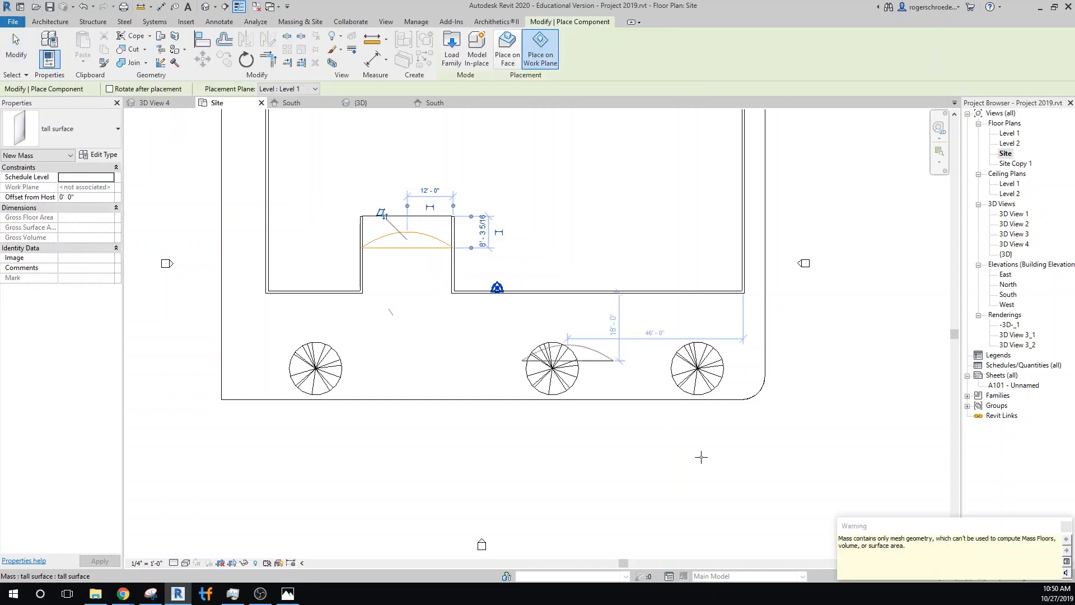
{"action": "left_click", "coordinate": [1066, 526]}
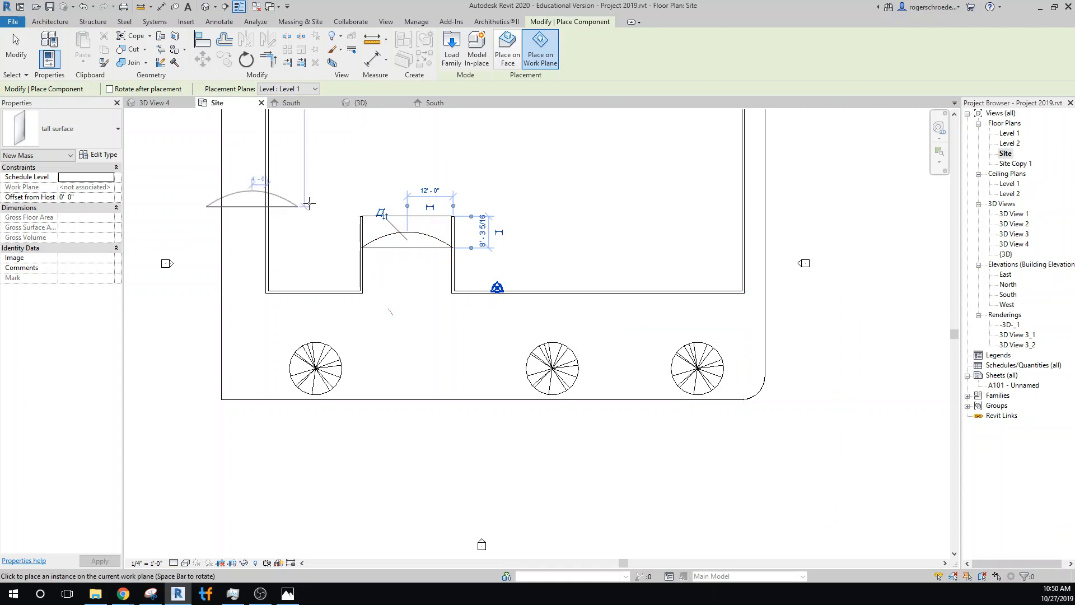
{"action": "left_click", "coordinate": [15, 48]}
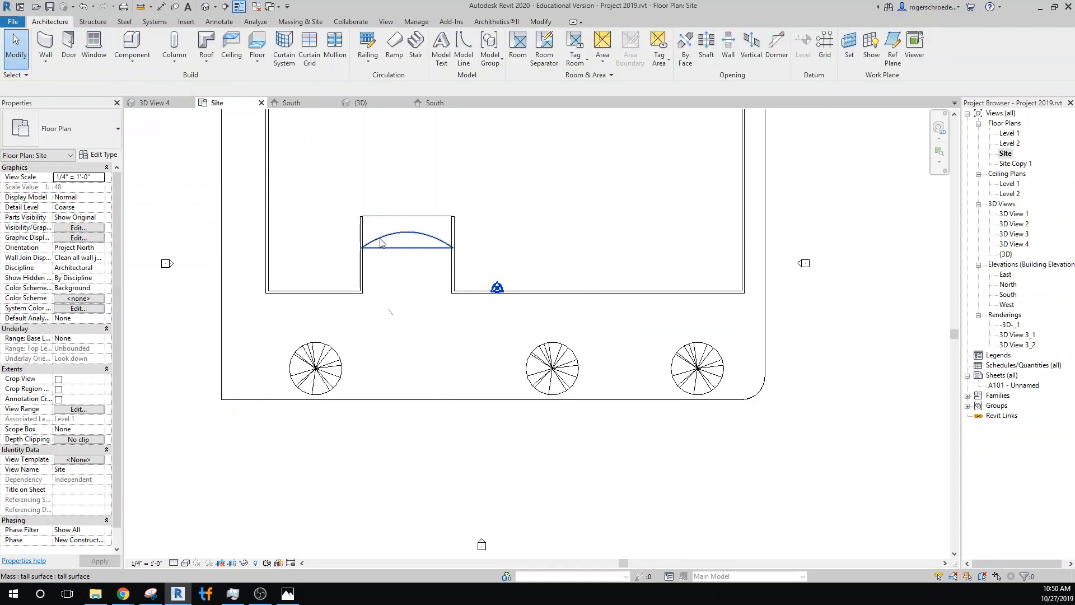
- Rotate the tall surface mass half a turn about the midpoint of its straight edge and open the {3D} view
{"action": "left_click", "coordinate": [329, 208]}
{"action": "left_click", "coordinate": [246, 59]}
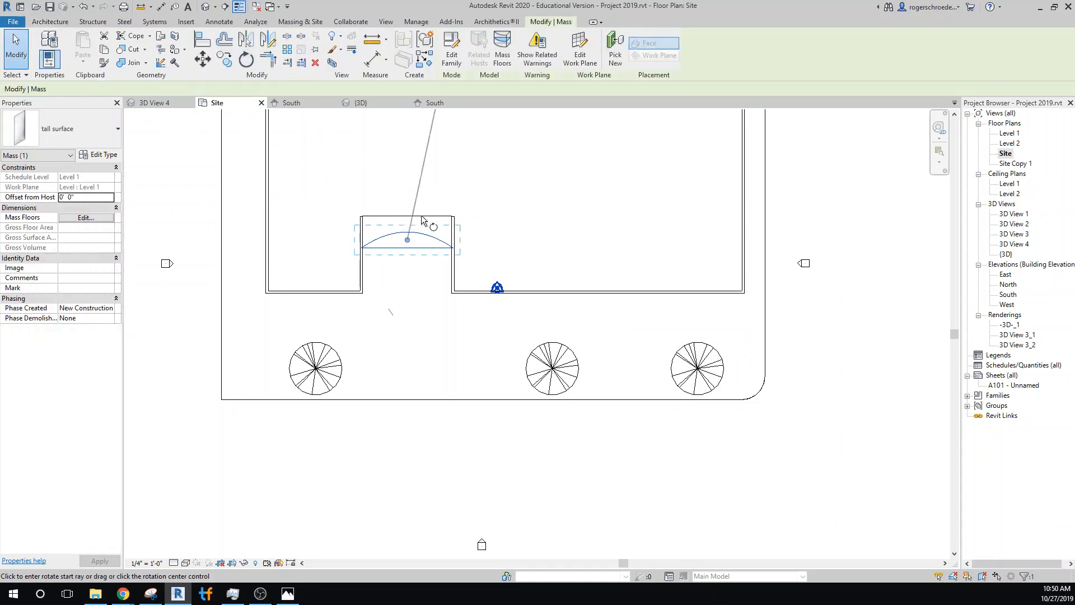
{"action": "left_click", "coordinate": [301, 89]}
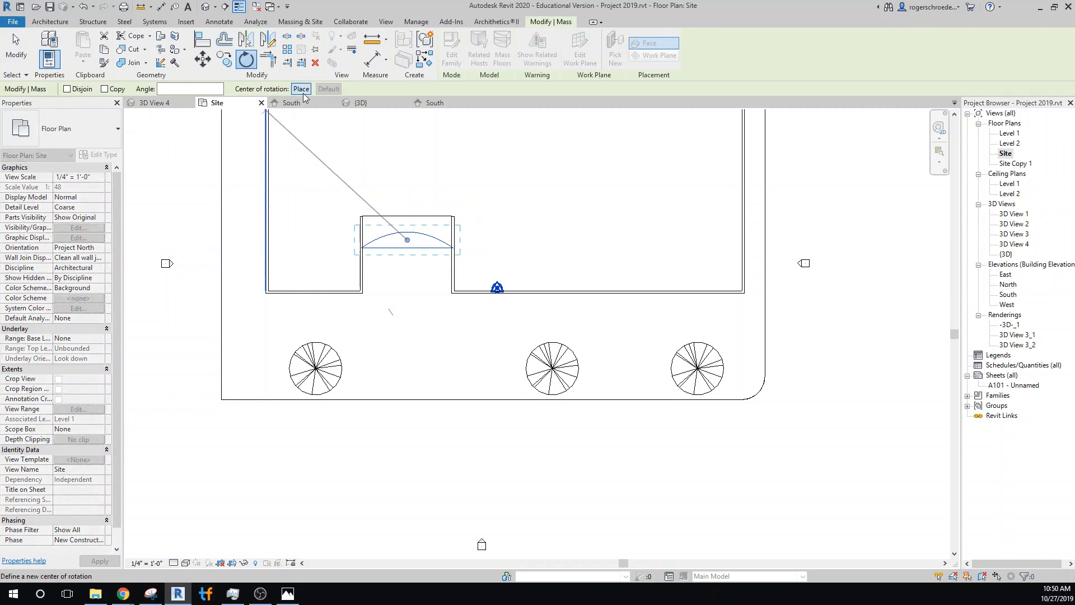
{"action": "left_click", "coordinate": [407, 247]}
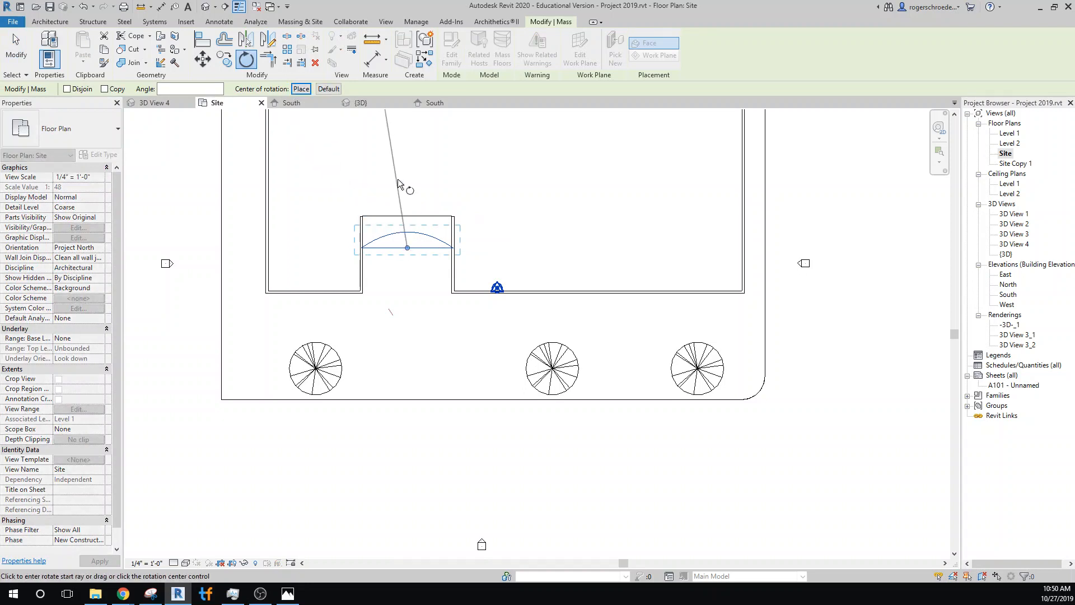
{"action": "left_click", "coordinate": [408, 173]}
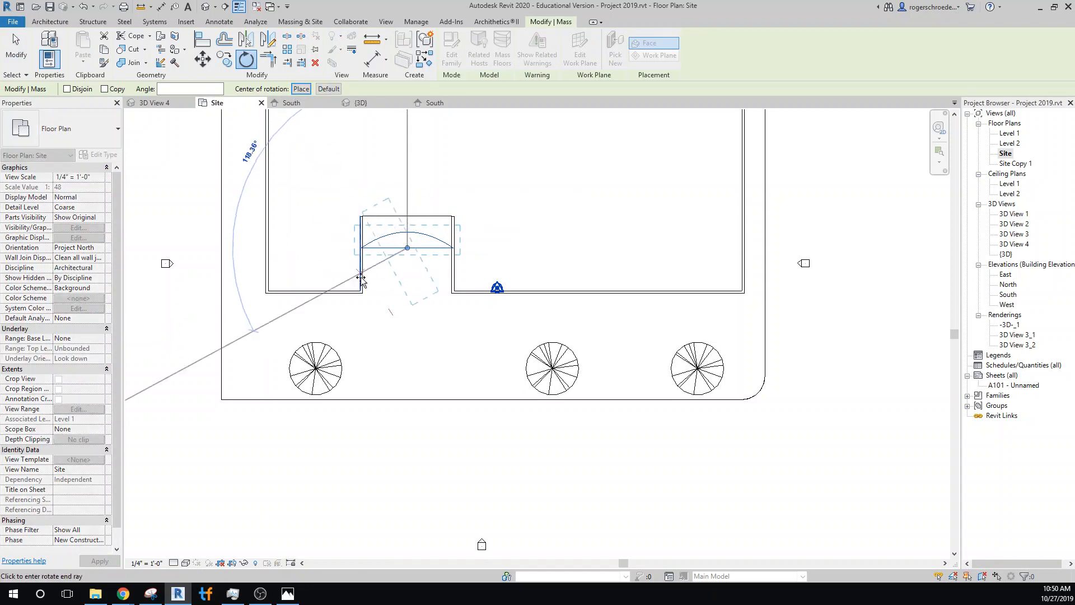
{"action": "left_click", "coordinate": [407, 322]}
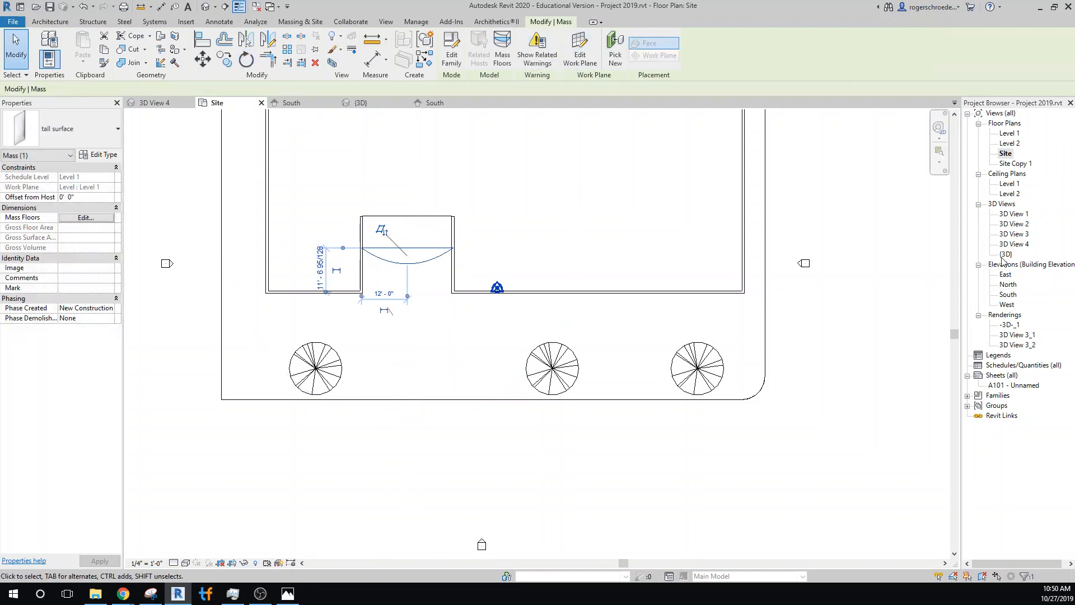
{"action": "double_click", "coordinate": [1002, 256]}
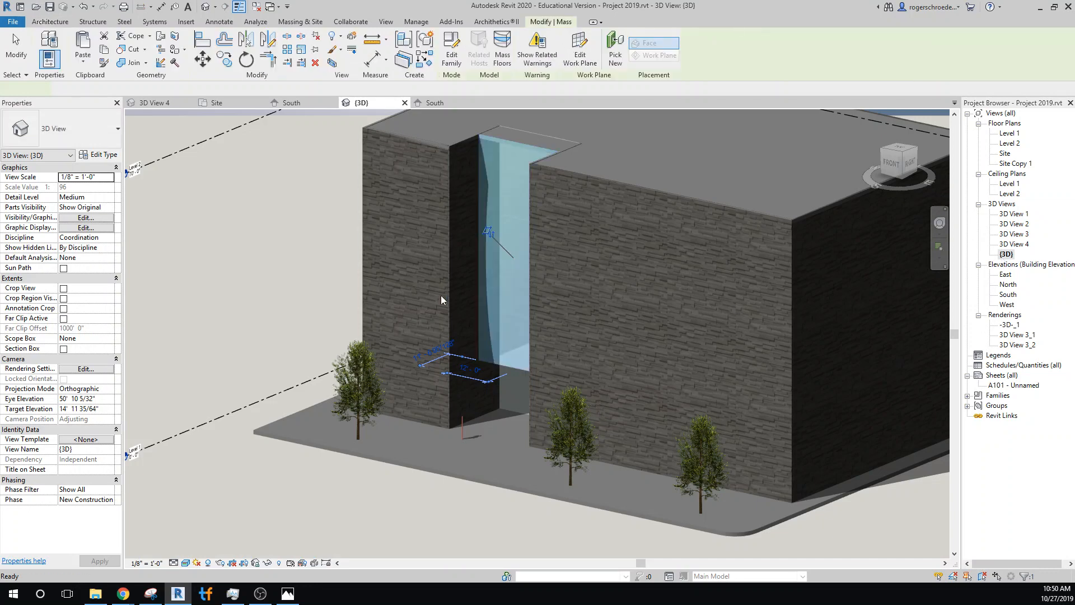
{"action": "left_click", "coordinate": [235, 257]}
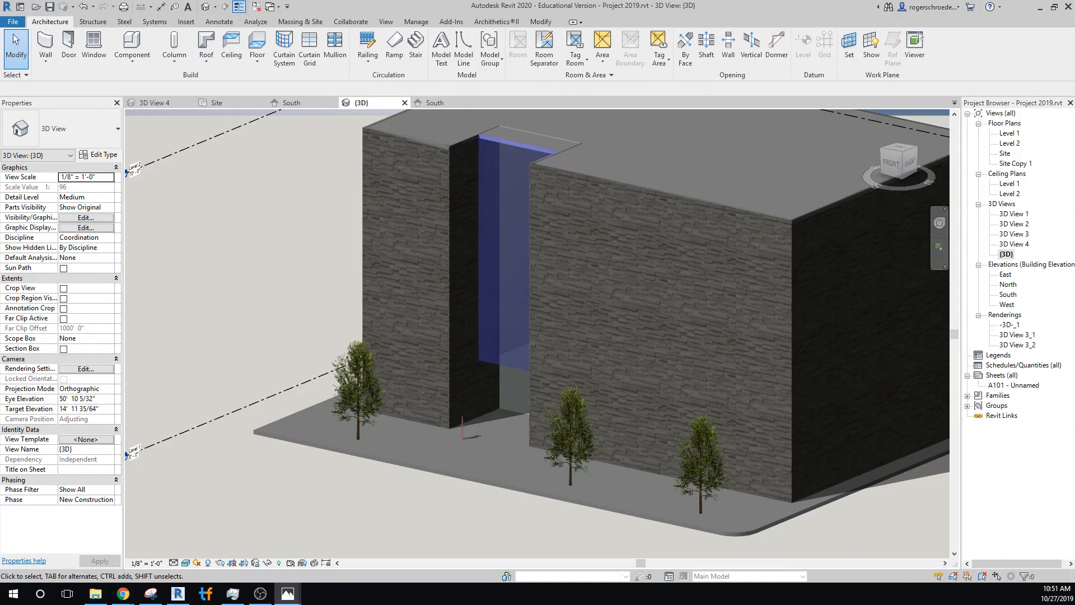
- Switch to Photos, enlarge the New.png image of the node graph for reference and move it out of the way
{"action": "left_click", "coordinate": [287, 593]}
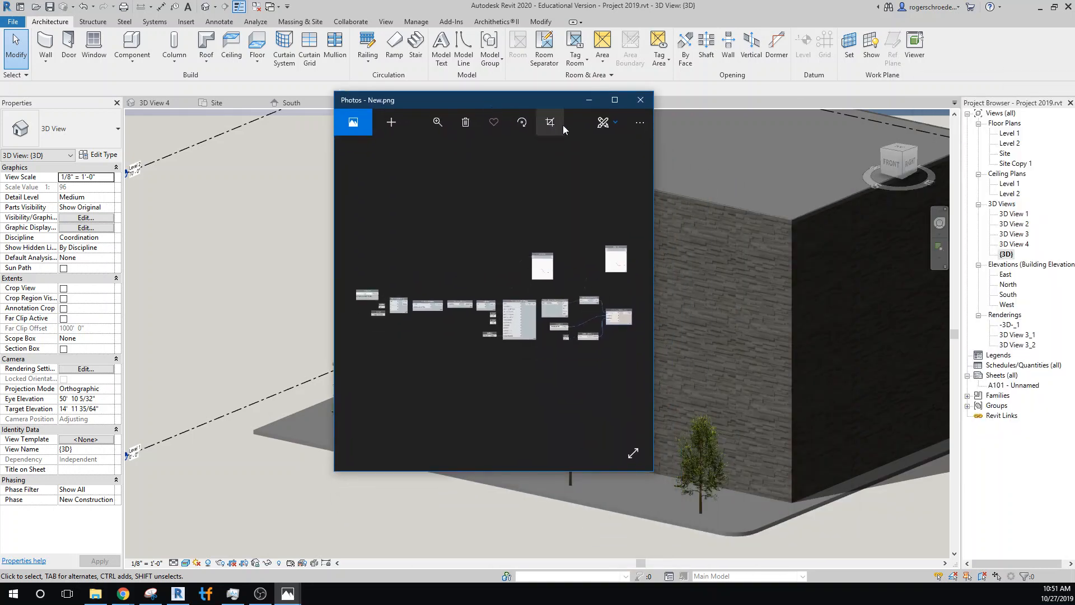
{"action": "left_click", "coordinate": [614, 100]}
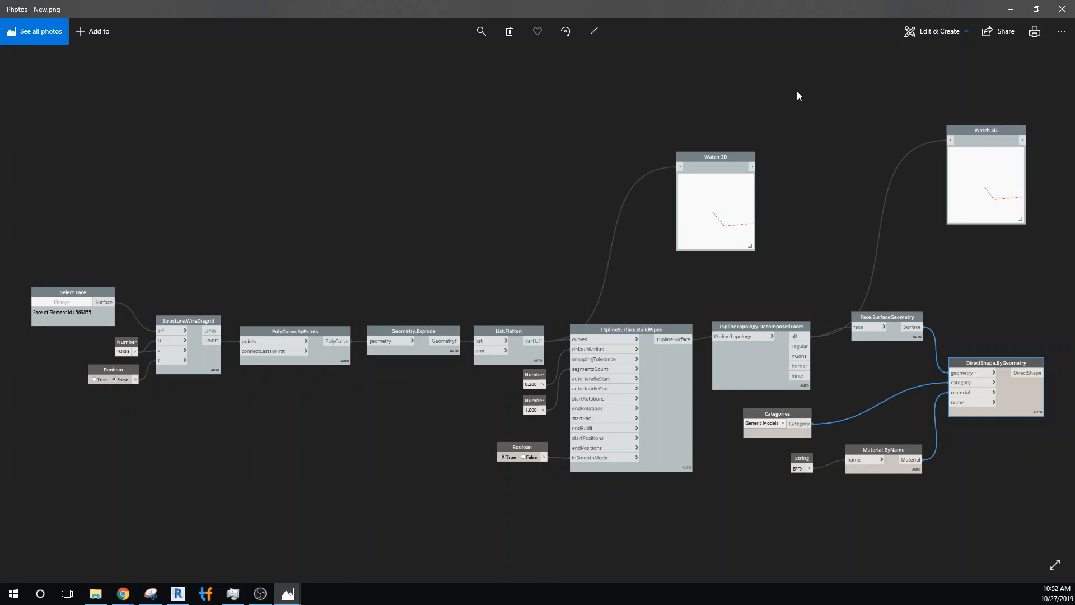
{"action": "left_click_drag", "start_coordinate": [773, 8], "coordinate": [1074, 54]}
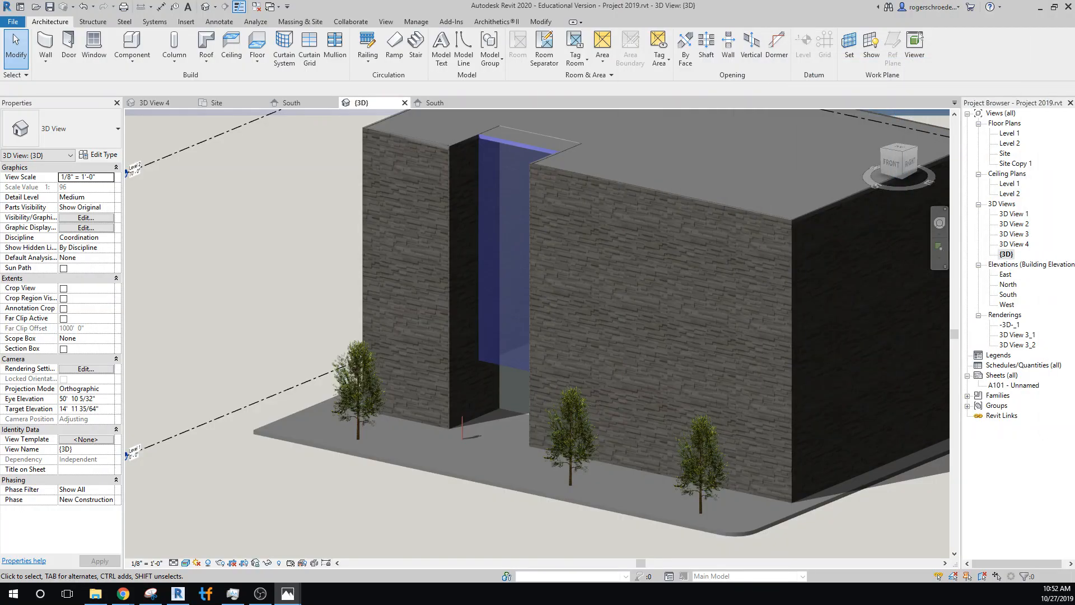
- Launch Dynamo from Revit, maximize its window and start a new workspace
{"action": "left_click", "coordinate": [413, 23]}
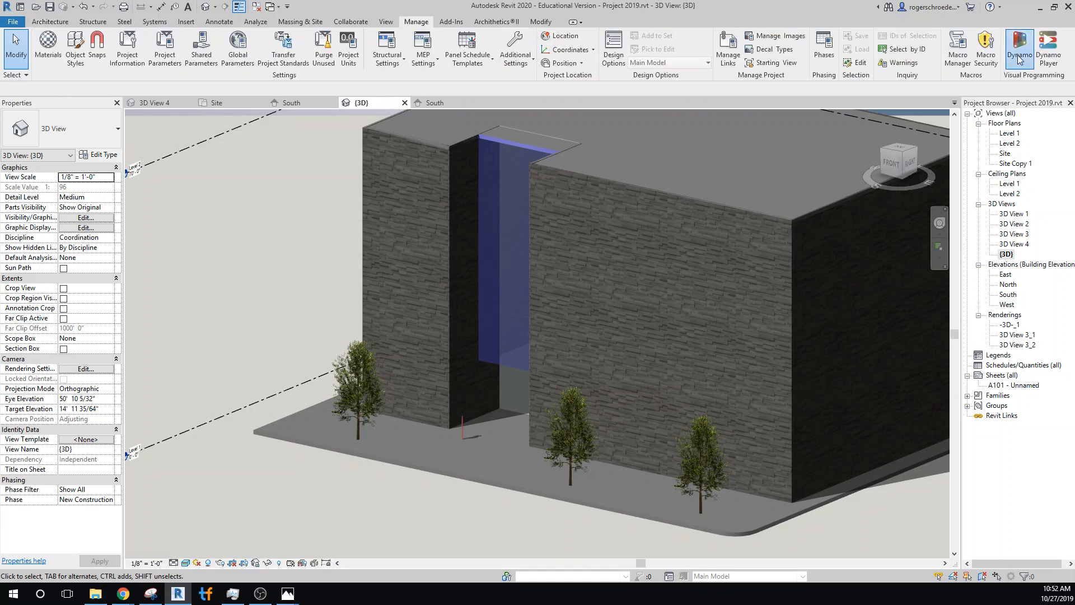
{"action": "left_click", "coordinate": [1017, 56]}
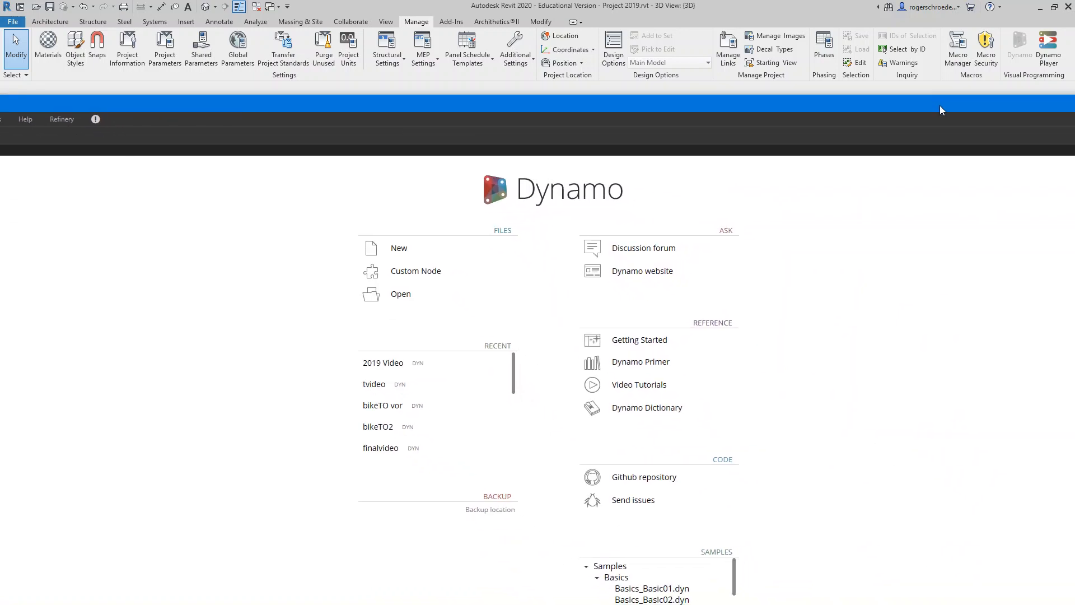
{"action": "left_click_drag", "start_coordinate": [940, 105], "coordinate": [769, 146]}
{"action": "left_click", "coordinate": [884, 145]}
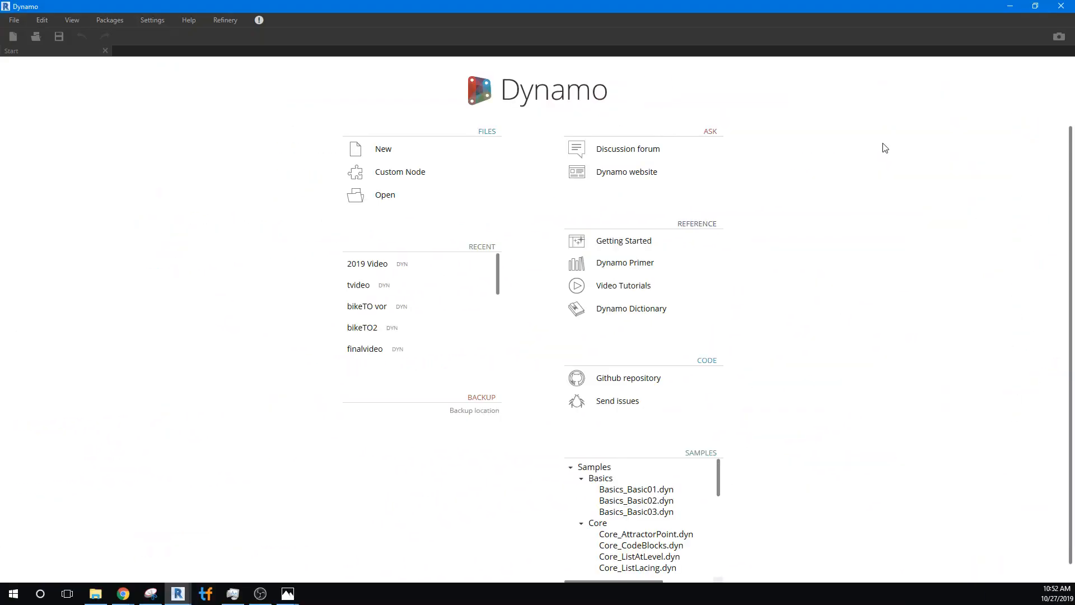
{"action": "left_click", "coordinate": [394, 150]}
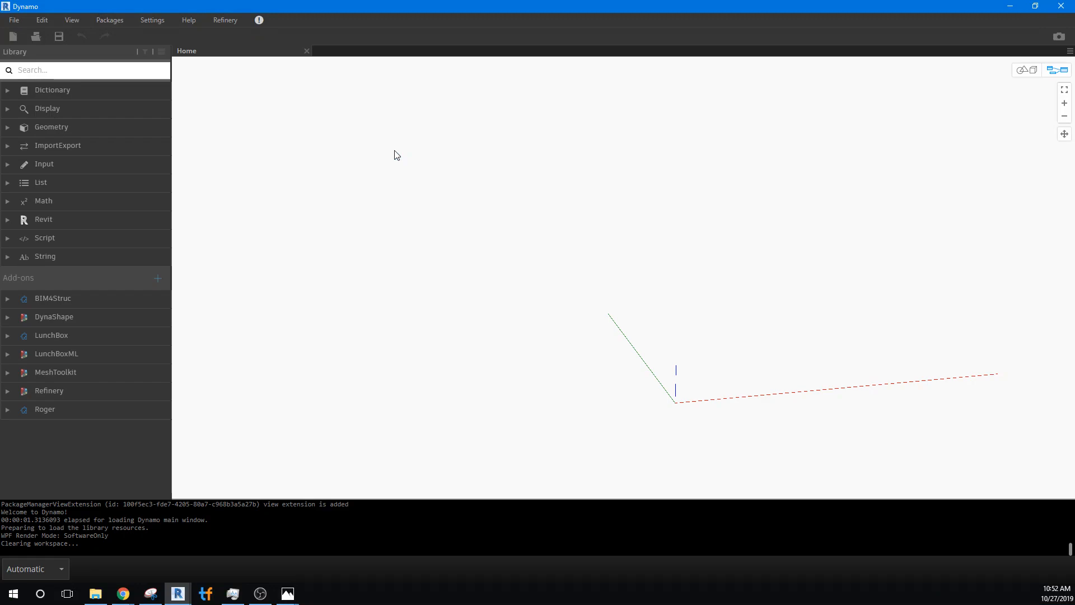
- Add a Select Face node and place it in the upper-left area of the canvas
{"action": "left_click", "coordinate": [148, 68]}
{"action": "type", "text": "select"}
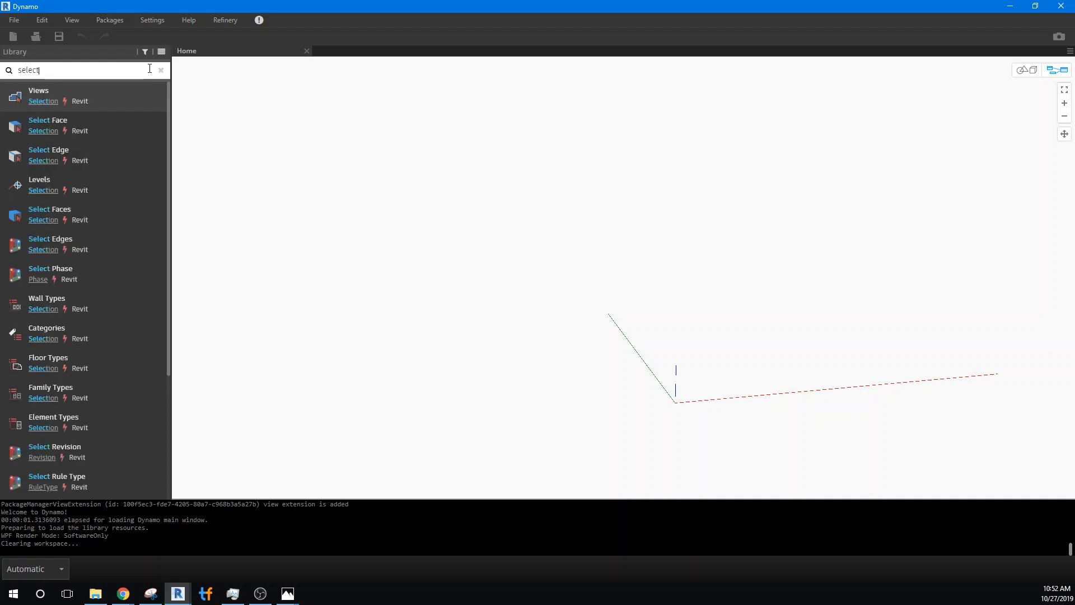
{"action": "left_click", "coordinate": [76, 130]}
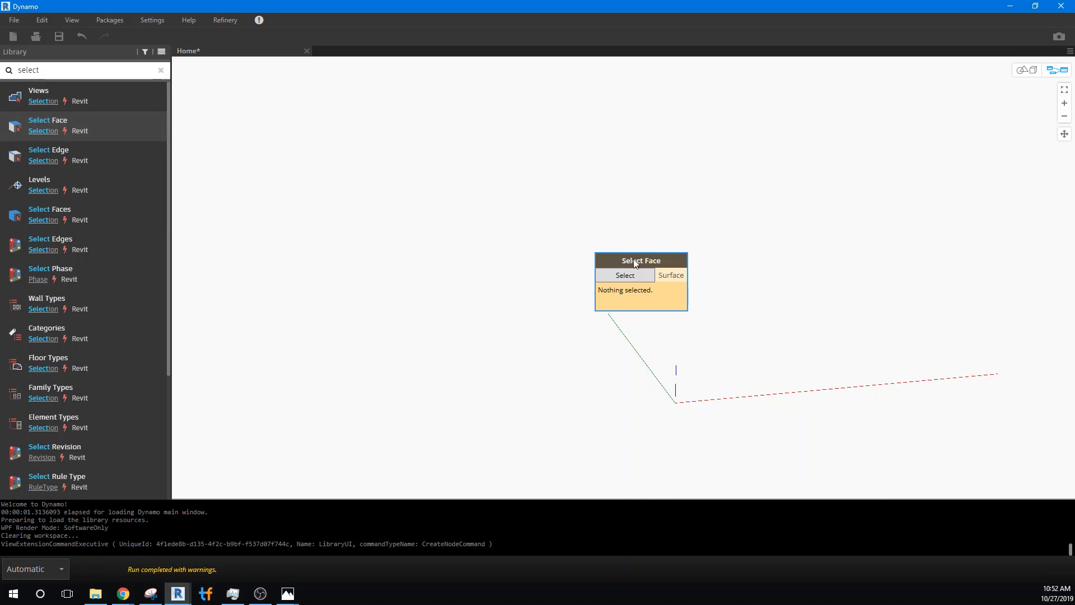
{"action": "left_click_drag", "start_coordinate": [637, 263], "coordinate": [350, 182]}
{"action": "mouse_move", "coordinate": [361, 197]}
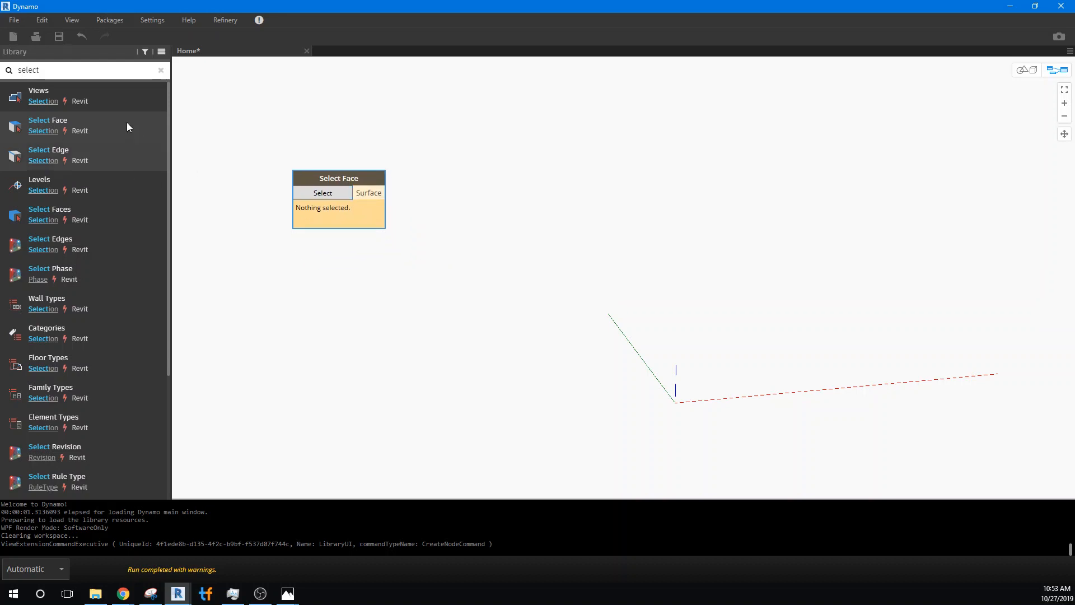
- Add a LunchBox Structure.WireDiagrid node beside Select Face and connect the Surface output to its srf input
{"action": "double_click", "coordinate": [45, 68]}
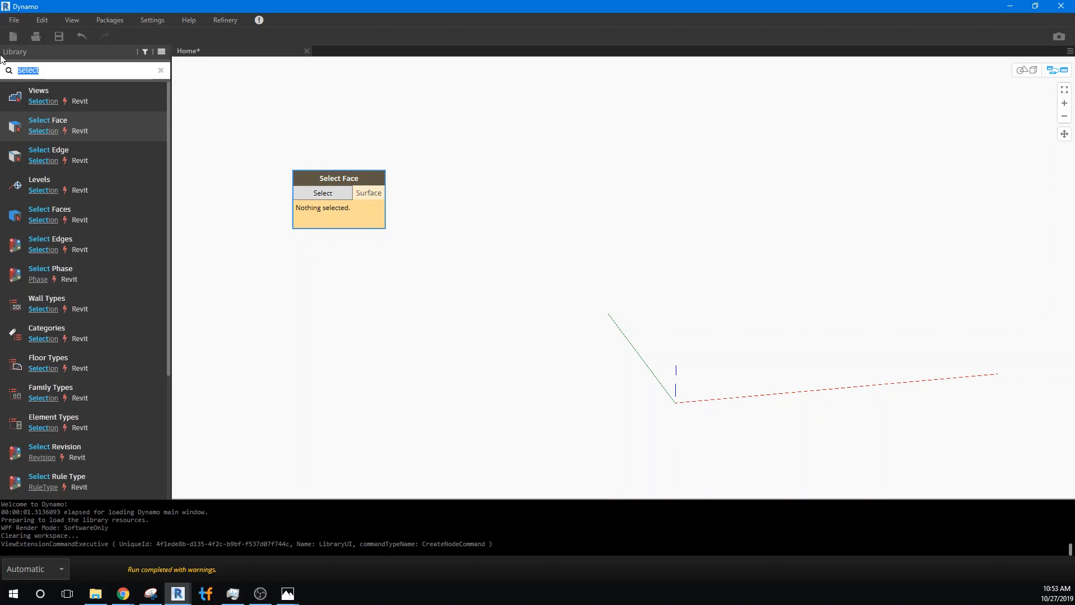
{"action": "type", "text": "str"}
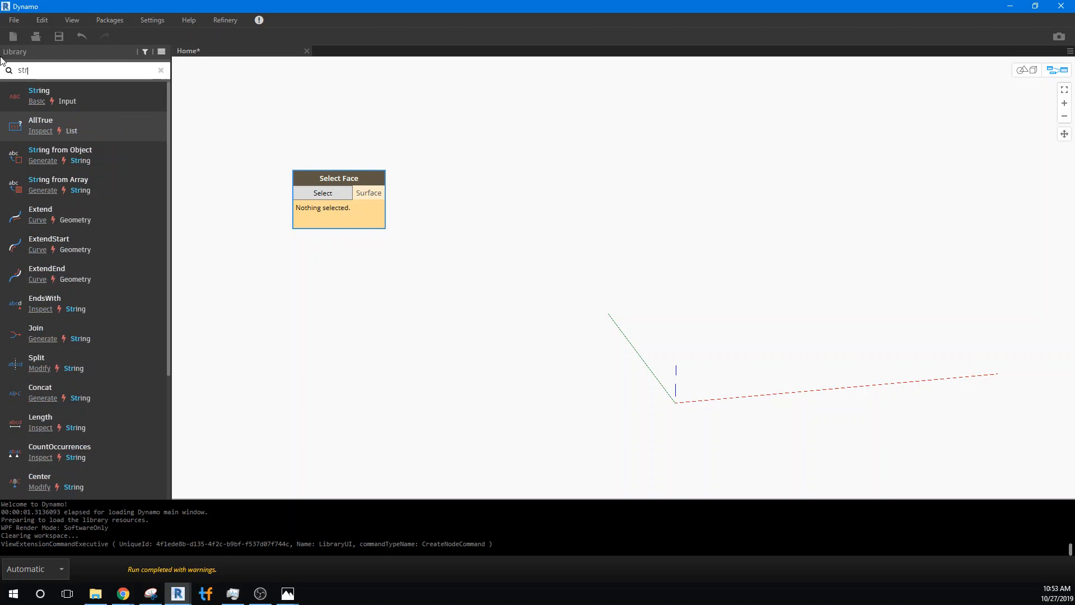
{"action": "type", "text": "ucture."}
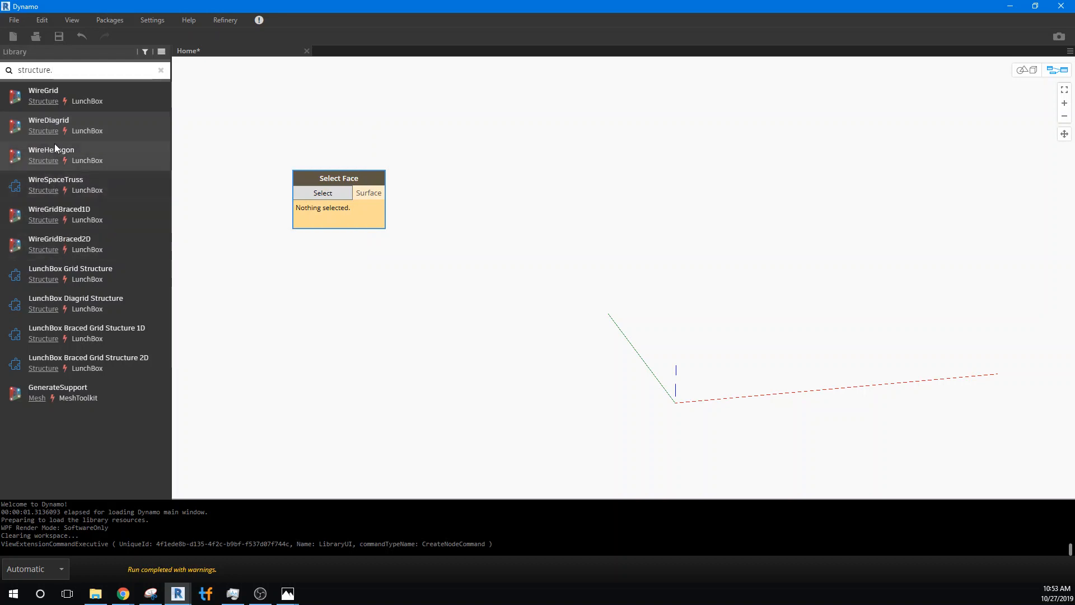
{"action": "mouse_move", "coordinate": [56, 120]}
{"action": "left_click", "coordinate": [56, 124]}
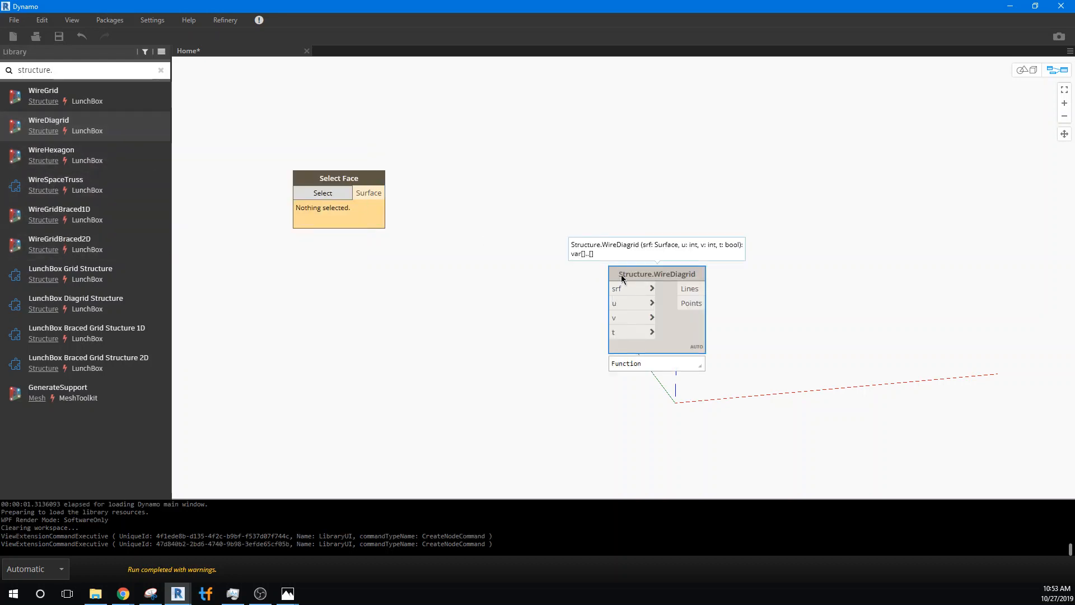
{"action": "left_click_drag", "start_coordinate": [623, 274], "coordinate": [460, 187]}
{"action": "left_click", "coordinate": [381, 193]}
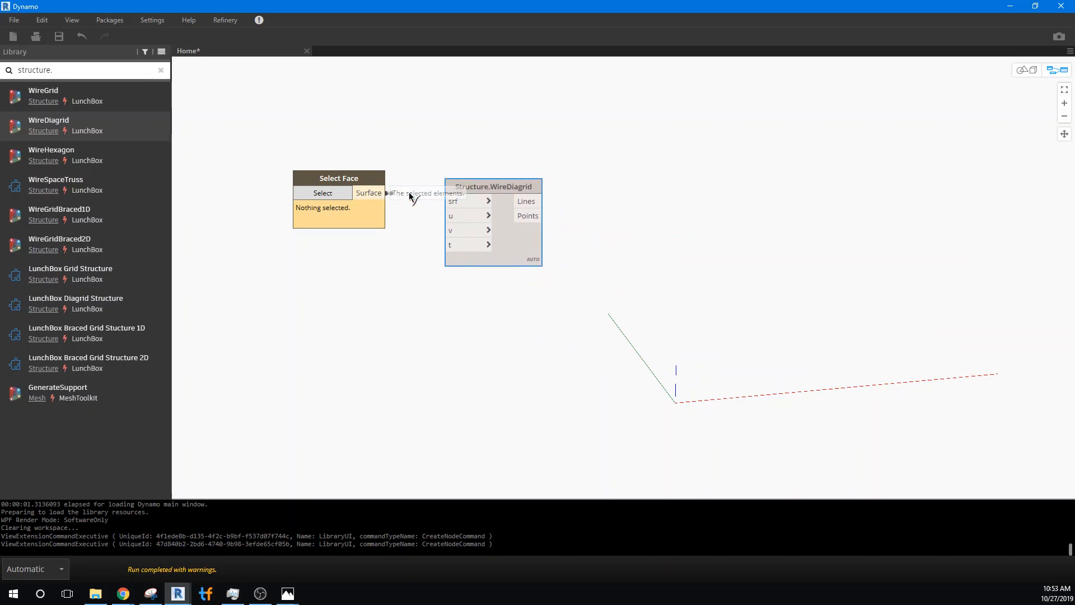
{"action": "left_click", "coordinate": [452, 203]}
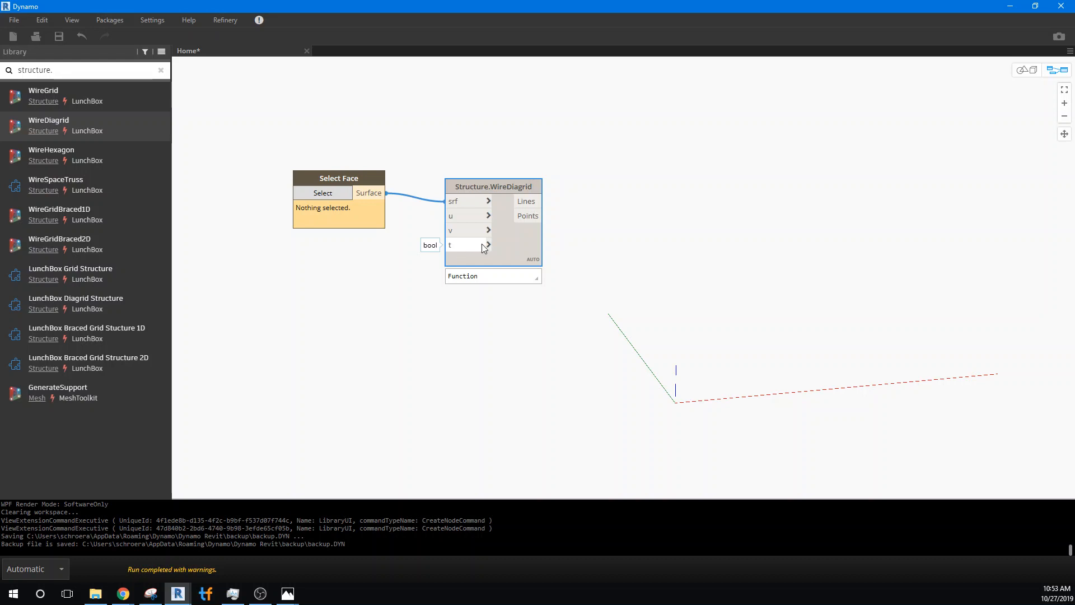
- Add a Boolean node and place it below the Select Face node
{"action": "left_click", "coordinate": [378, 286]}
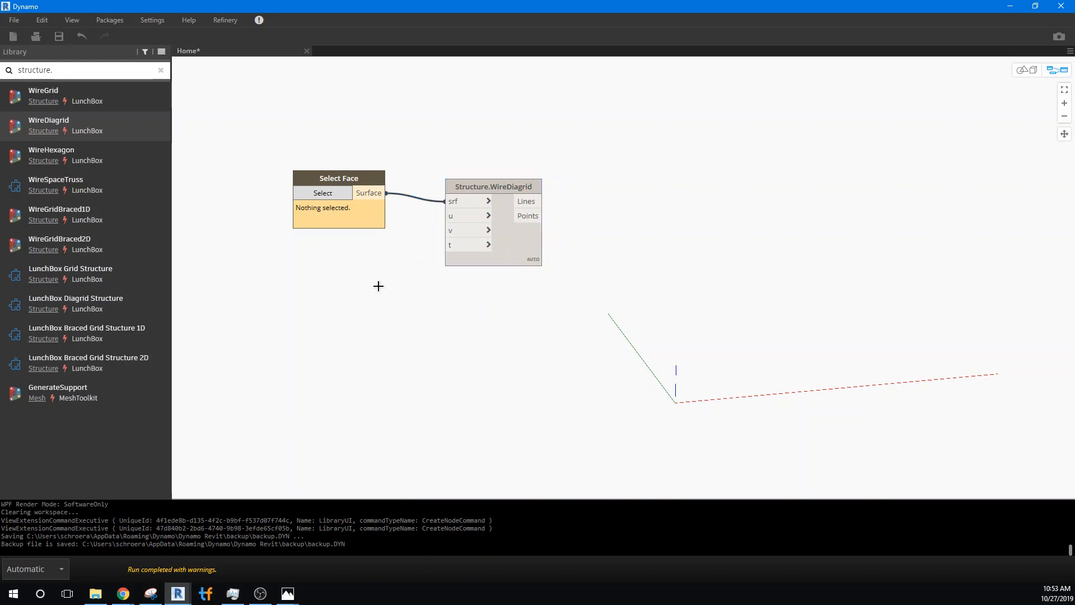
{"action": "right_click", "coordinate": [378, 287]}
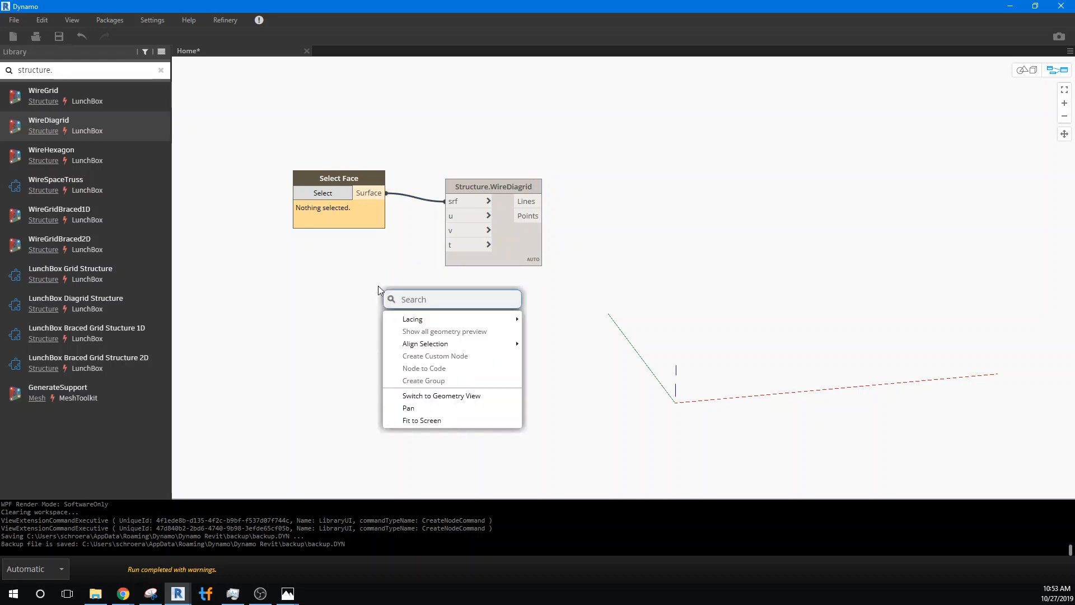
{"action": "type", "text": "boo"}
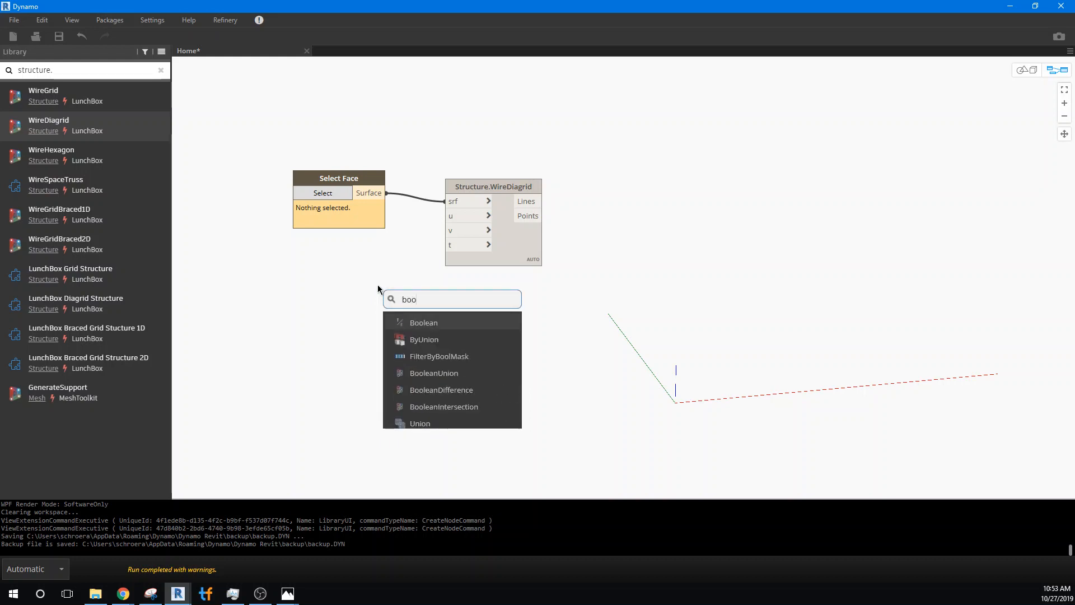
{"action": "left_click", "coordinate": [415, 323]}
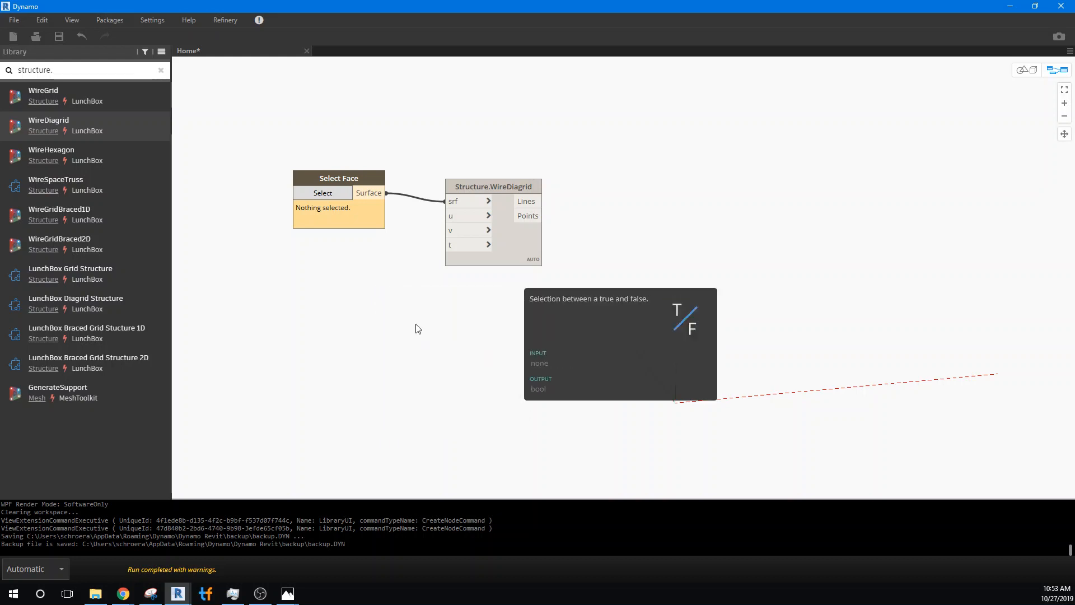
{"action": "left_click_drag", "start_coordinate": [419, 331], "coordinate": [301, 276]}
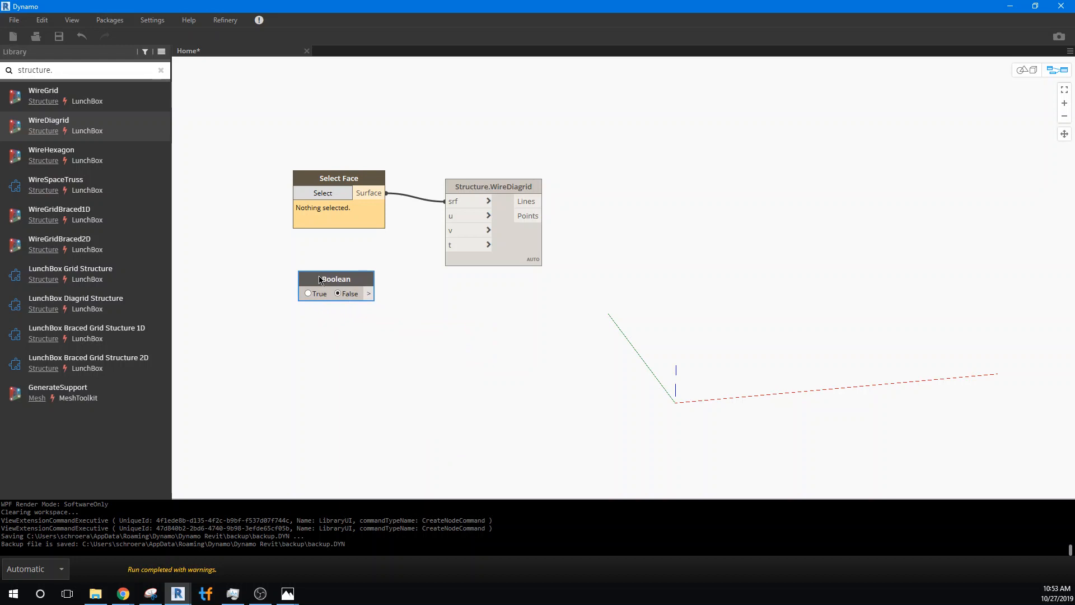
- Connect the Boolean output to the t input of Structure.WireDiagrid and move the Boolean node further down
{"action": "left_click", "coordinate": [373, 294]}
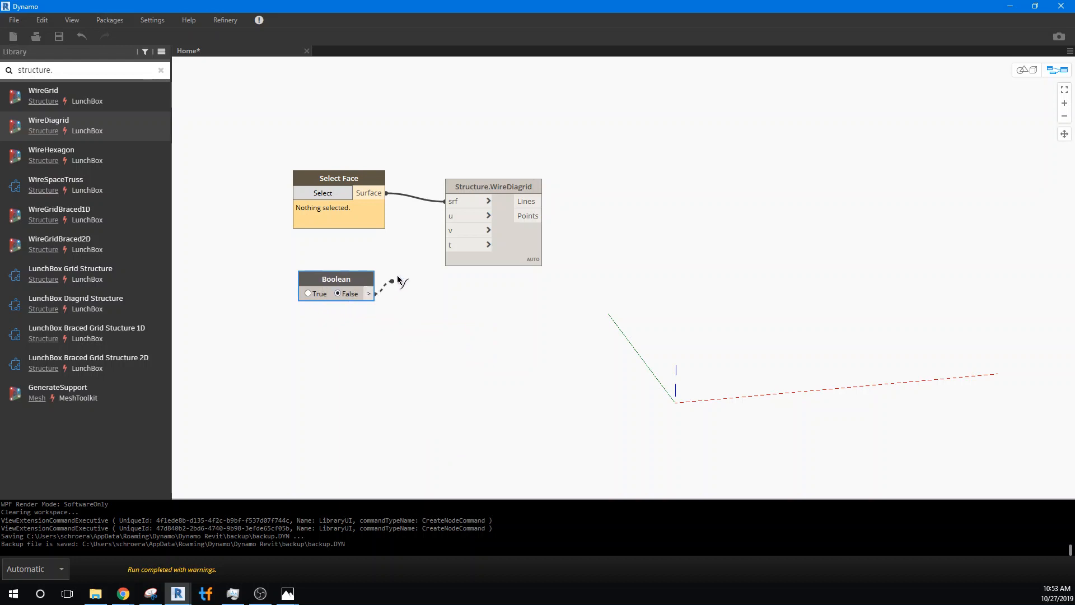
{"action": "left_click", "coordinate": [461, 245]}
{"action": "left_click_drag", "start_coordinate": [365, 282], "coordinate": [375, 333]}
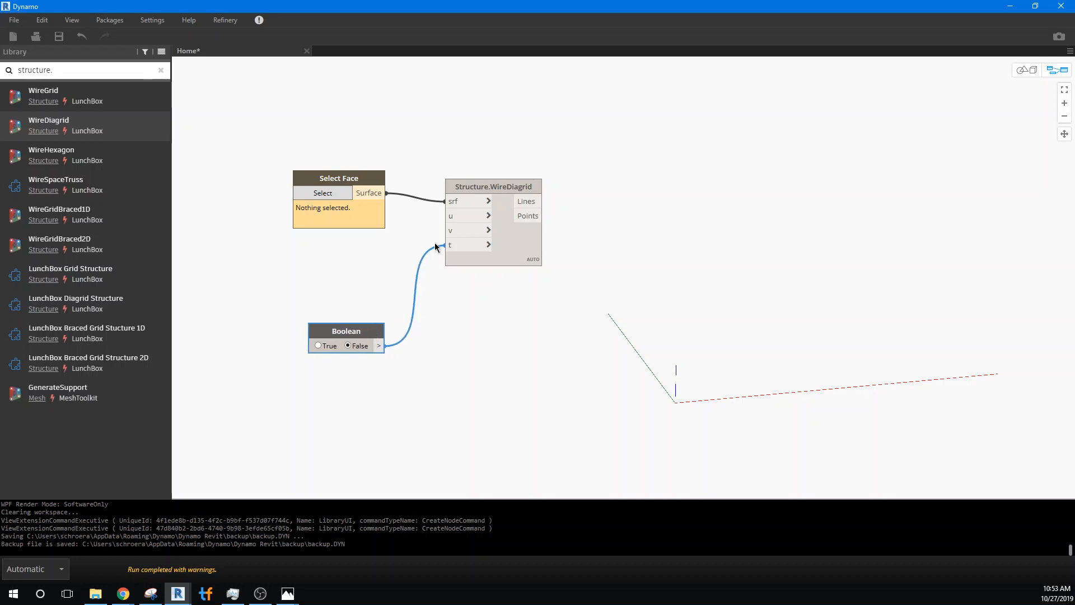
- Add a Number node, duplicate it, and stack both between the Select Face and Boolean nodes
{"action": "right_click", "coordinate": [331, 261]}
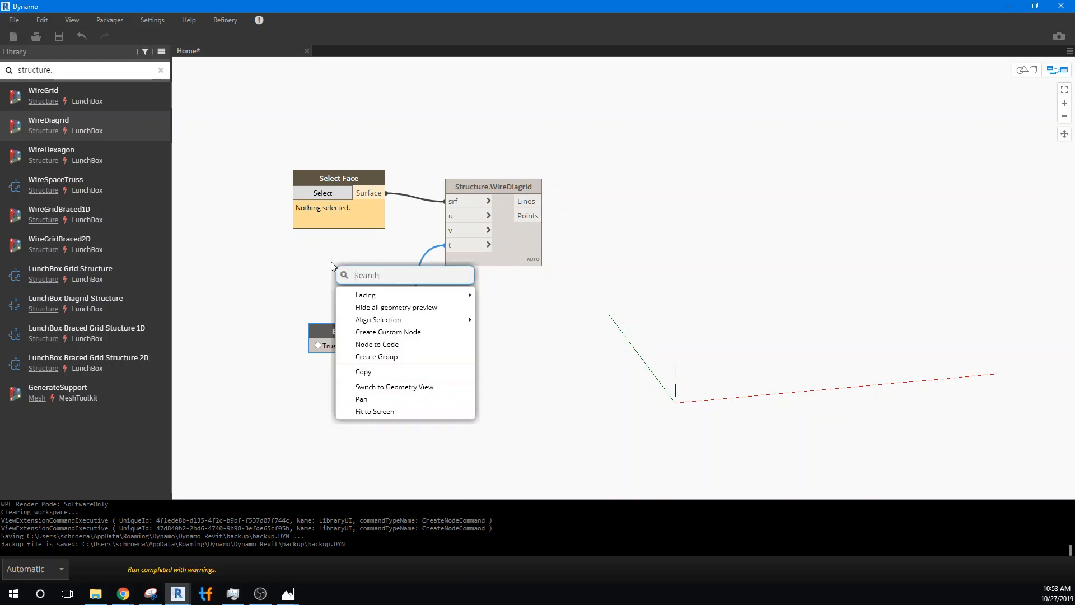
{"action": "type", "text": "nu"}
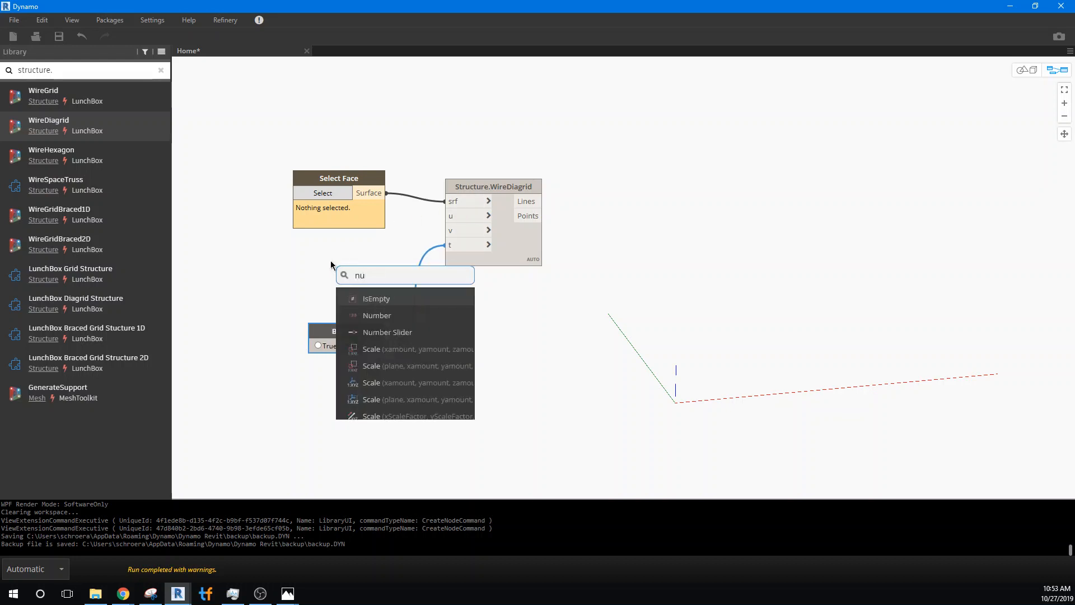
{"action": "type", "text": "mber"}
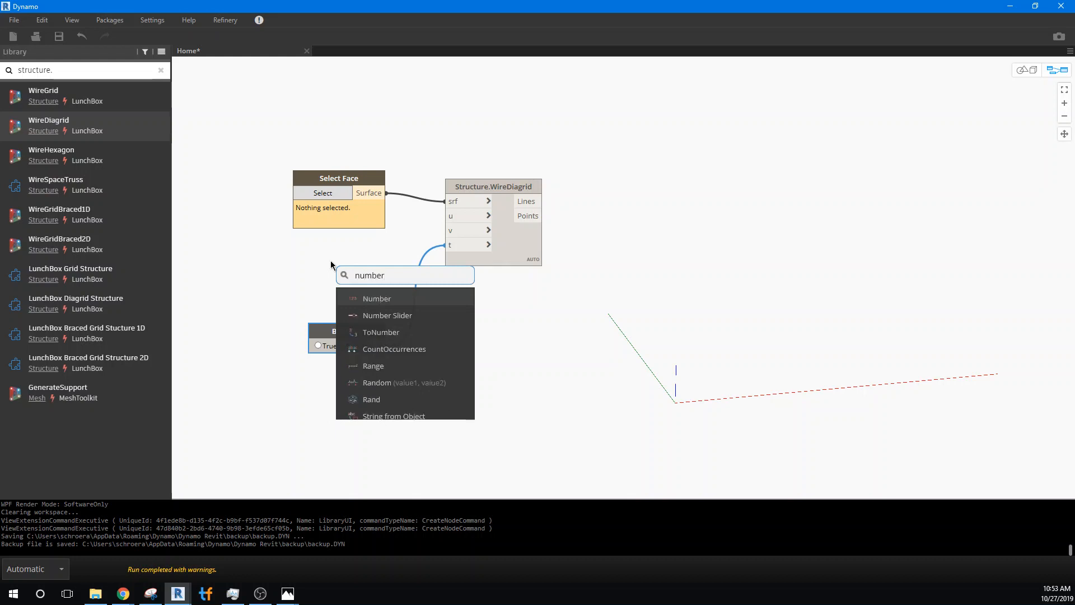
{"action": "left_click", "coordinate": [378, 297]}
{"action": "left_click_drag", "start_coordinate": [390, 312], "coordinate": [354, 260]}
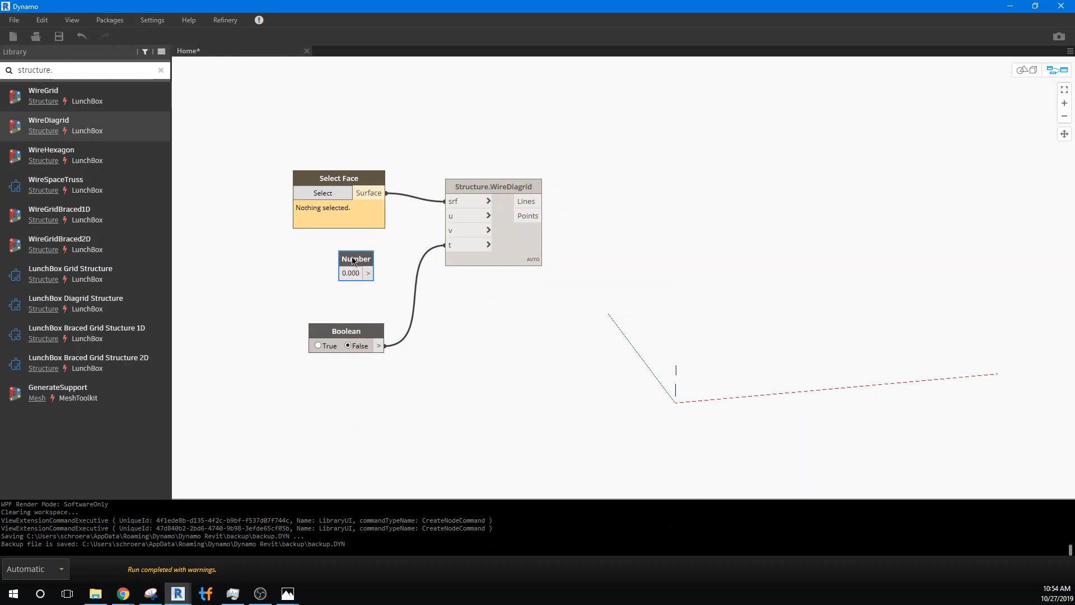
{"action": "key", "text": "ctrl+c"}
{"action": "key", "text": "ctrl+v"}
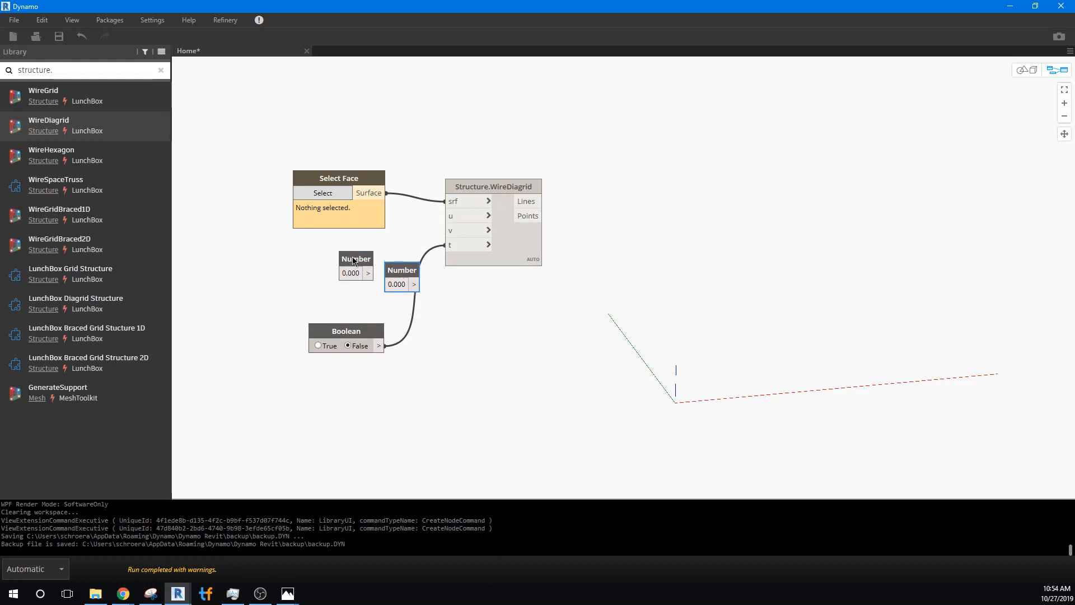
{"action": "left_click_drag", "start_coordinate": [397, 267], "coordinate": [371, 248]}
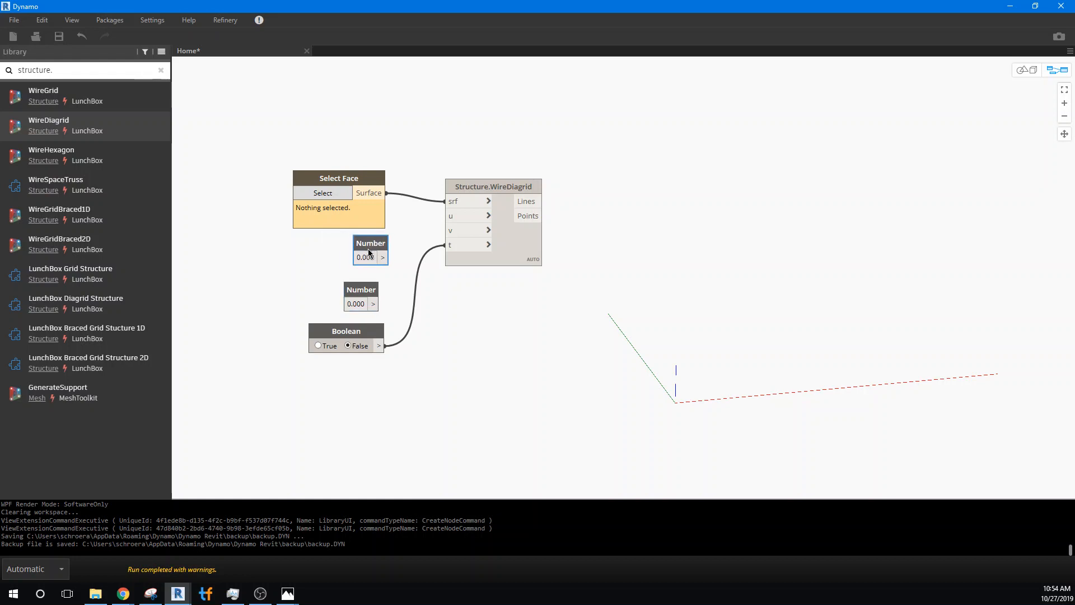
- Set the upper Number to 6 and the lower to 4, connecting them to WireDiagrid's u and v inputs respectively
{"action": "left_click", "coordinate": [354, 264]}
{"action": "type", "text": "8"}
{"action": "left_click", "coordinate": [356, 303]}
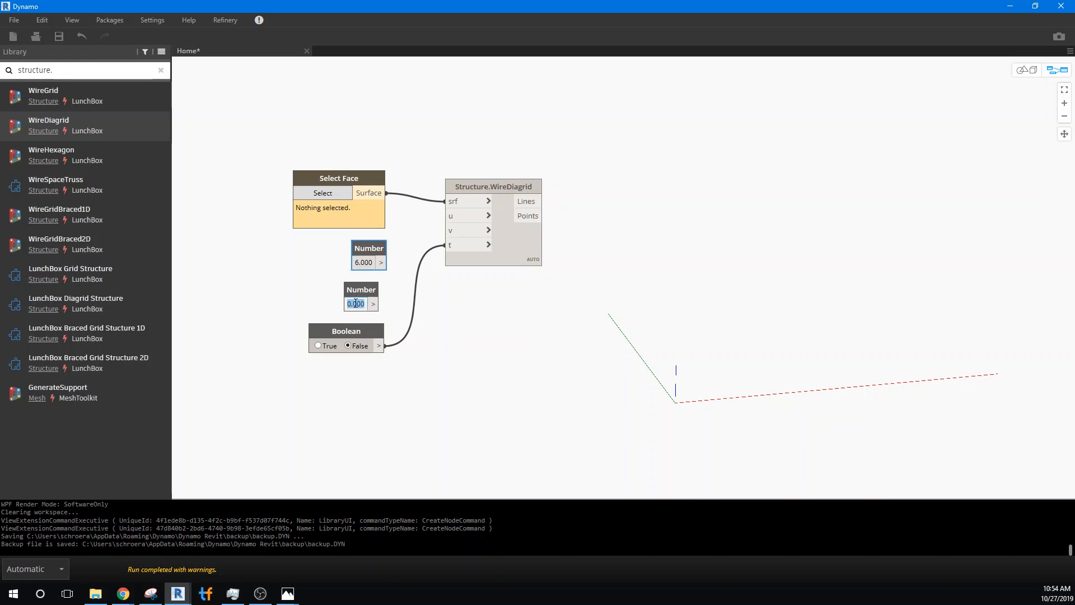
{"action": "type", "text": "4"}
{"action": "left_click_drag", "start_coordinate": [379, 304], "coordinate": [455, 230]}
{"action": "left_click_drag", "start_coordinate": [386, 262], "coordinate": [454, 215]}
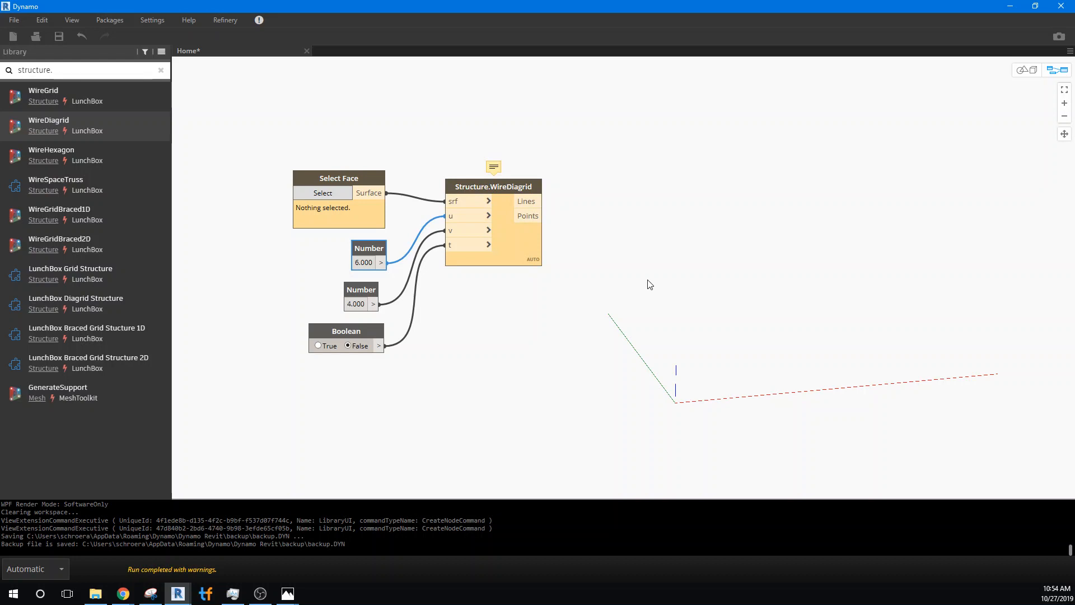
- Pick the curved mass face in the Revit 3D view for the Select Face node and return to Dynamo
{"action": "left_click", "coordinate": [322, 193]}
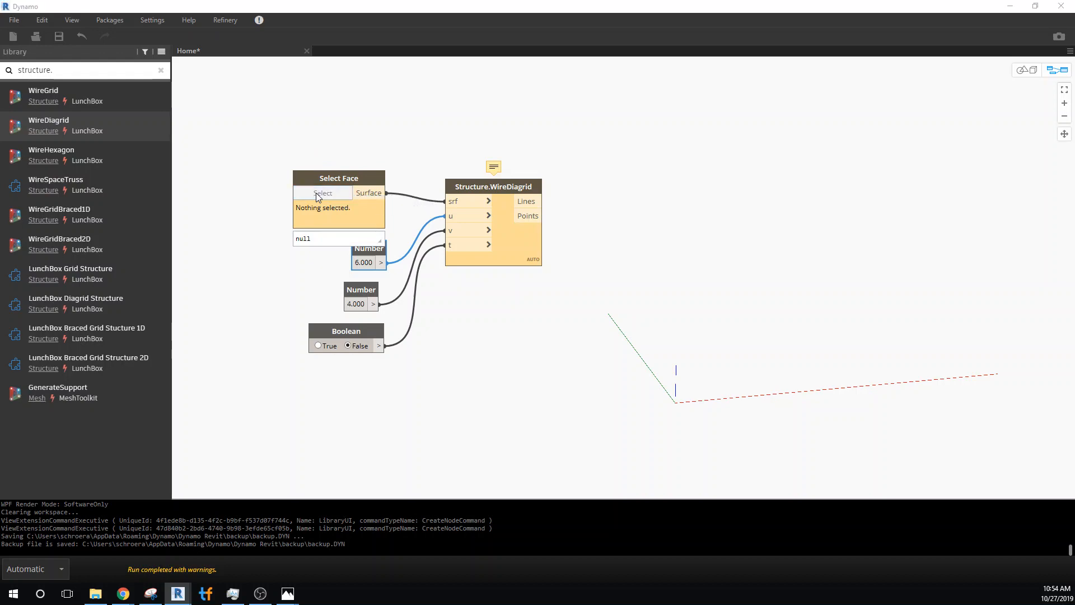
{"action": "left_click", "coordinate": [1010, 7]}
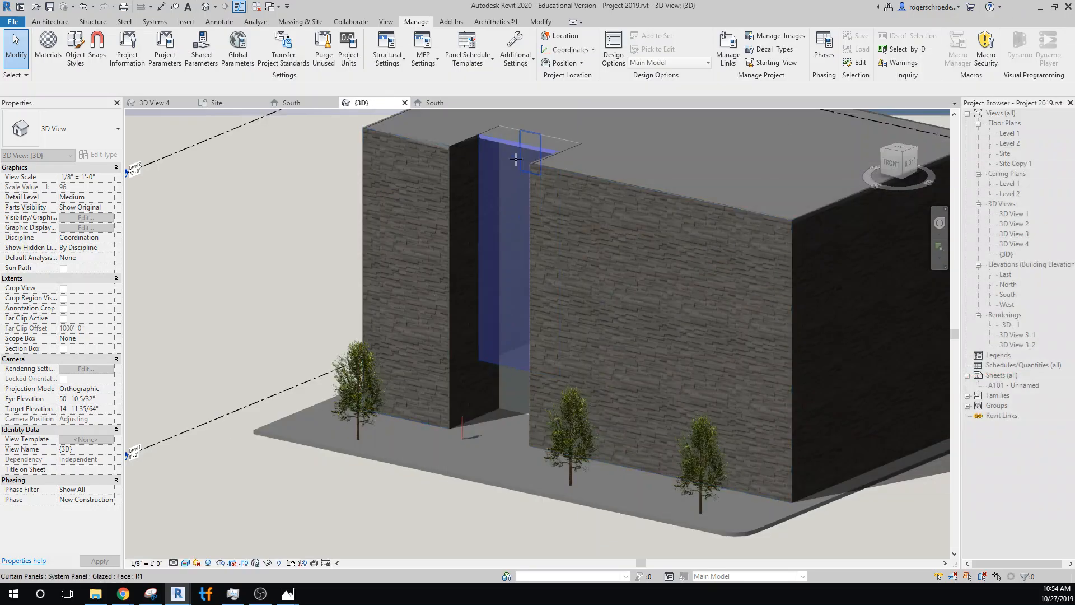
{"action": "left_click", "coordinate": [489, 168]}
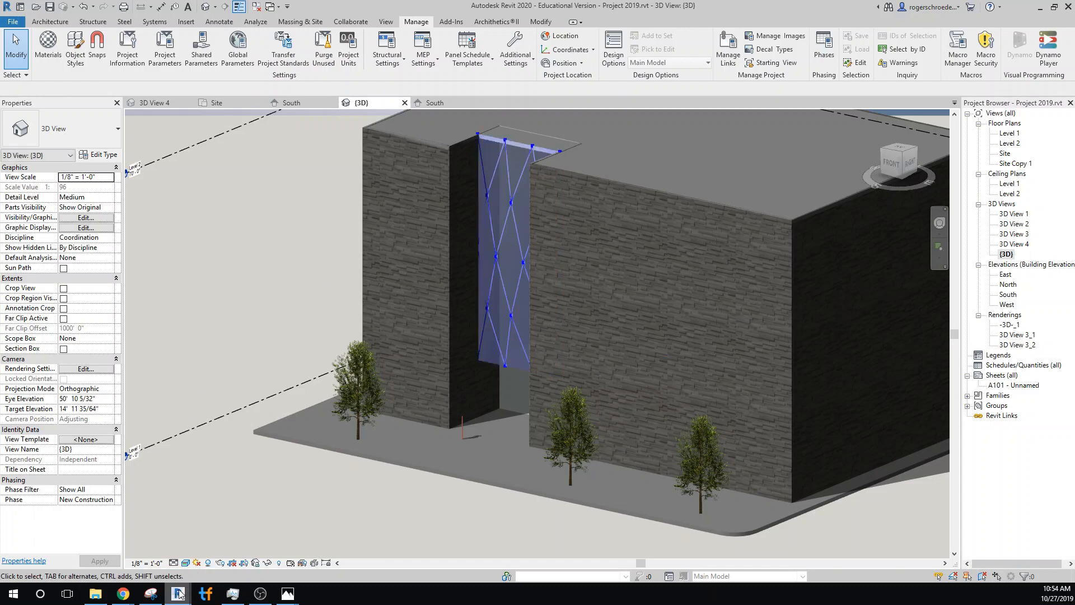
{"action": "left_click", "coordinate": [208, 557]}
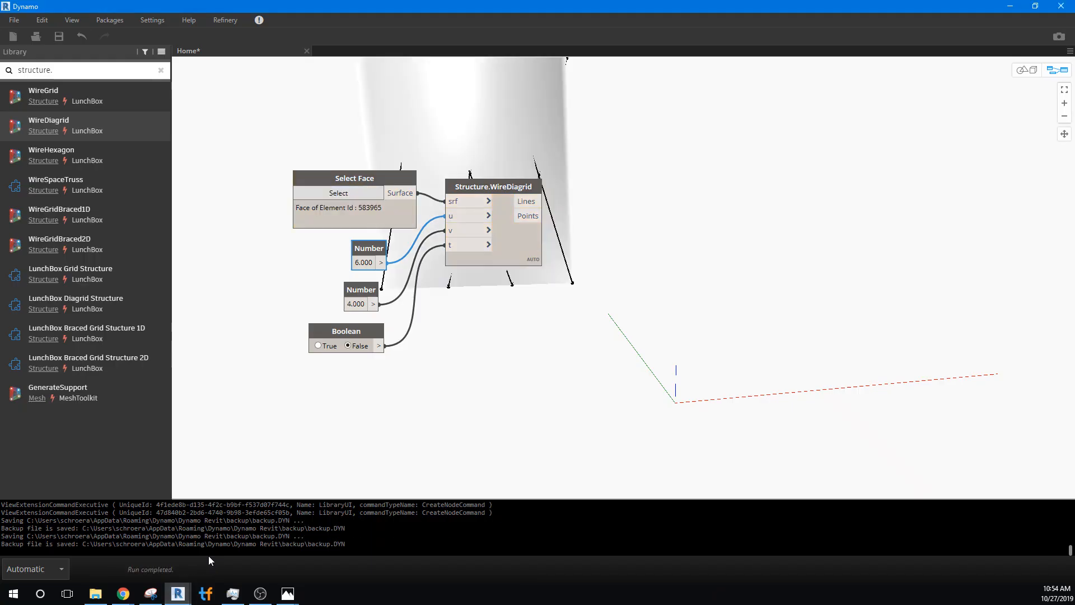
- Move the Select Face node away from the Number nodes and turn off its geometry preview
{"action": "scroll", "coordinate": [601, 317], "scroll_direction": "down", "scroll_amount": 2}
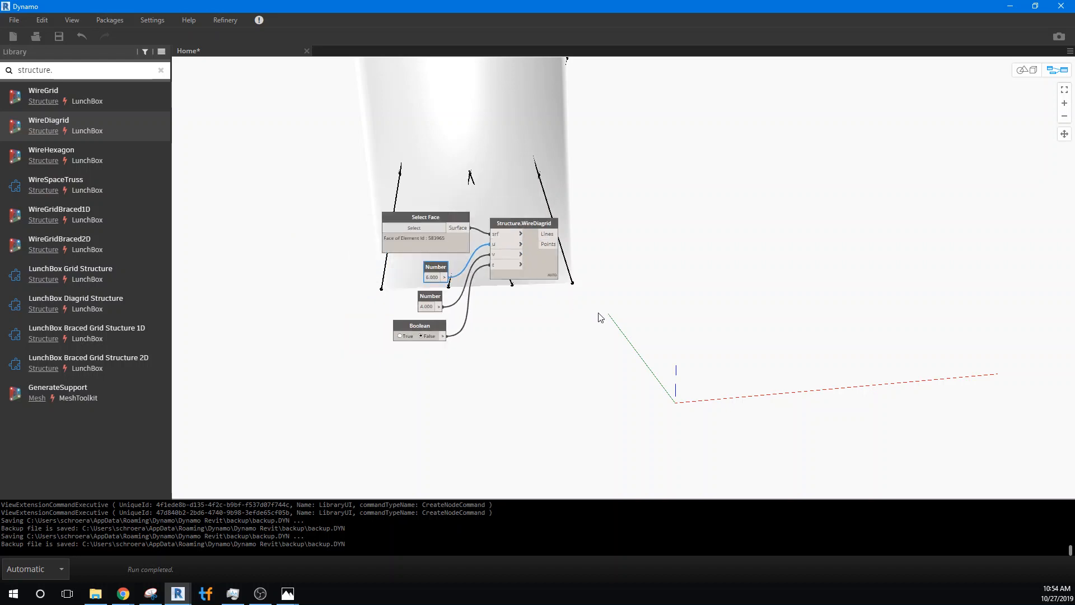
{"action": "scroll", "coordinate": [600, 317], "scroll_direction": "down", "scroll_amount": 1}
{"action": "left_click_drag", "start_coordinate": [434, 235], "coordinate": [410, 238]}
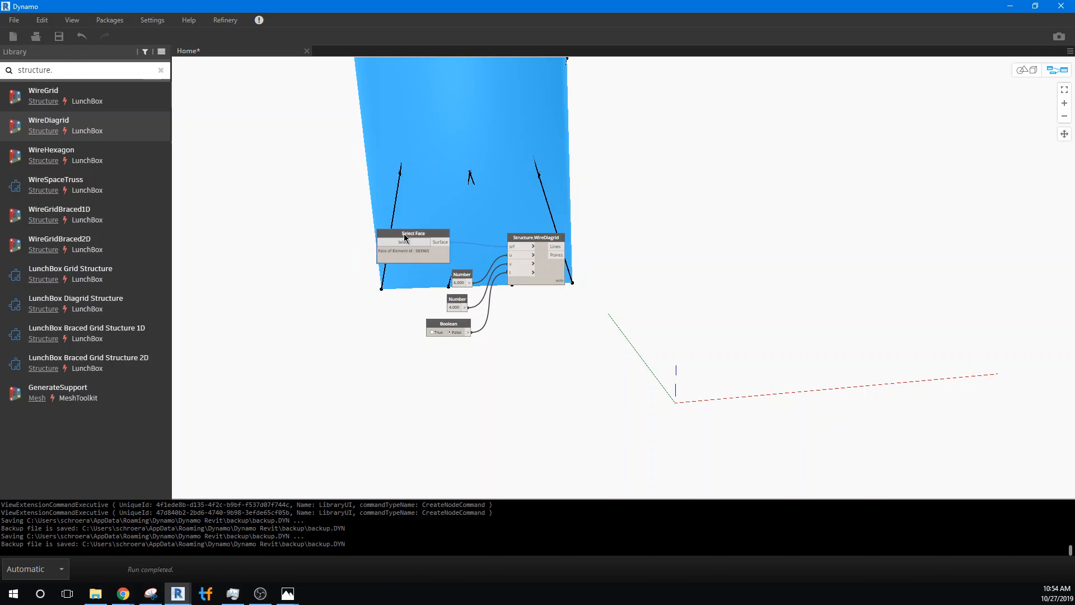
{"action": "left_click", "coordinate": [1026, 70]}
{"action": "scroll", "coordinate": [814, 297], "scroll_direction": "up", "scroll_amount": 3}
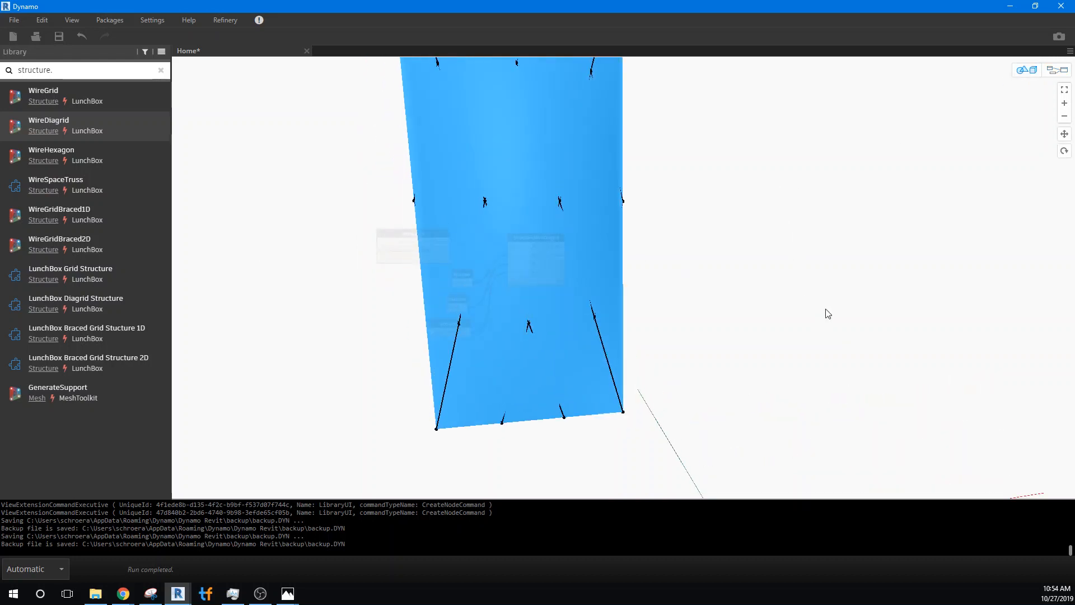
{"action": "scroll", "coordinate": [826, 313], "scroll_direction": "down", "scroll_amount": 3}
{"action": "middle_click_drag", "start_coordinate": [784, 278], "coordinate": [840, 277]}
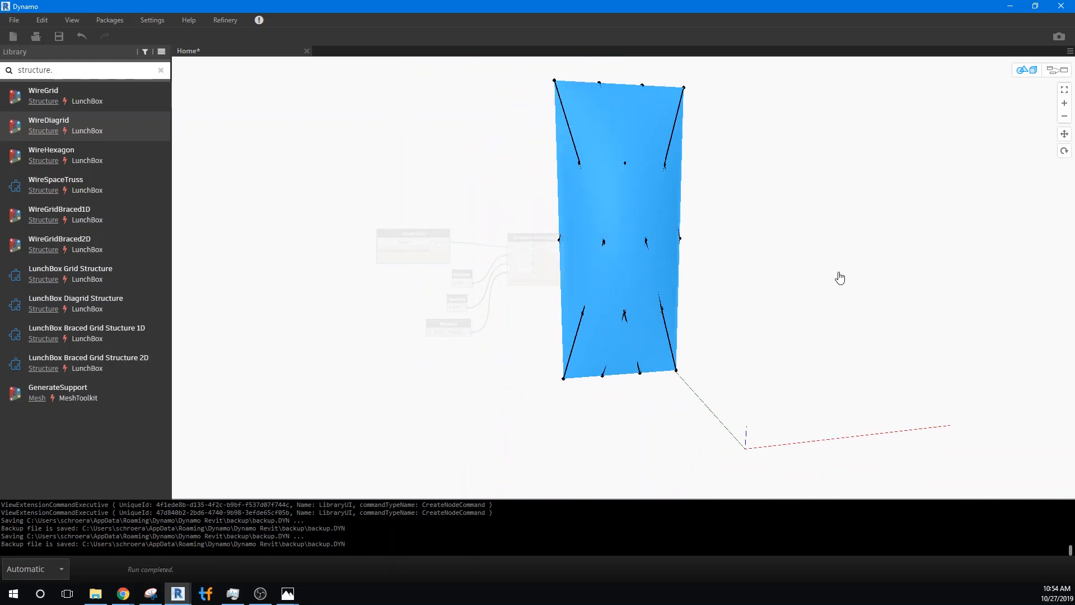
{"action": "left_click", "coordinate": [1055, 71]}
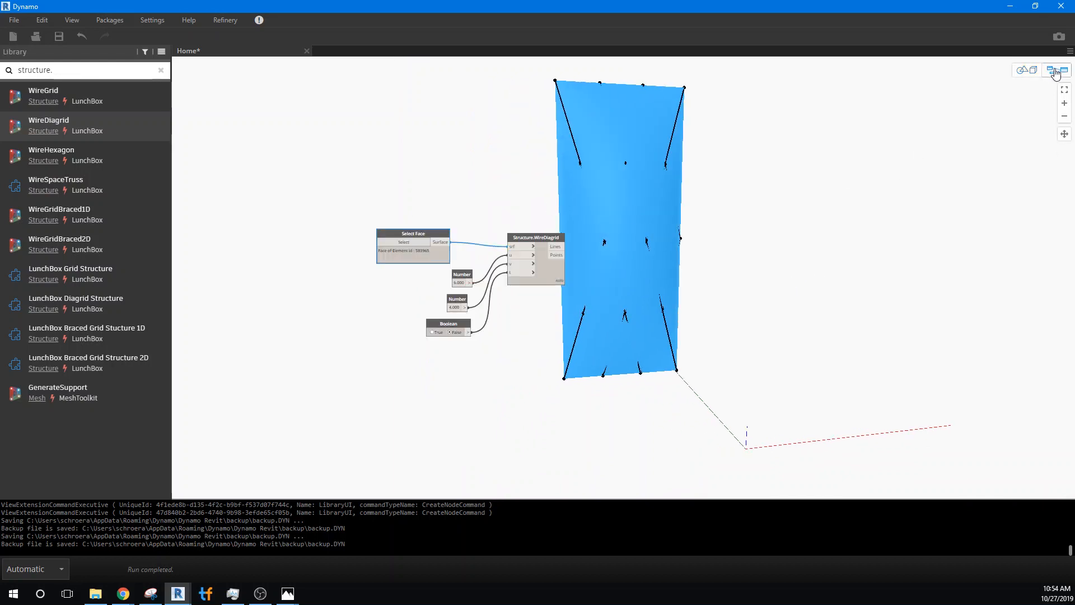
{"action": "right_click", "coordinate": [414, 235]}
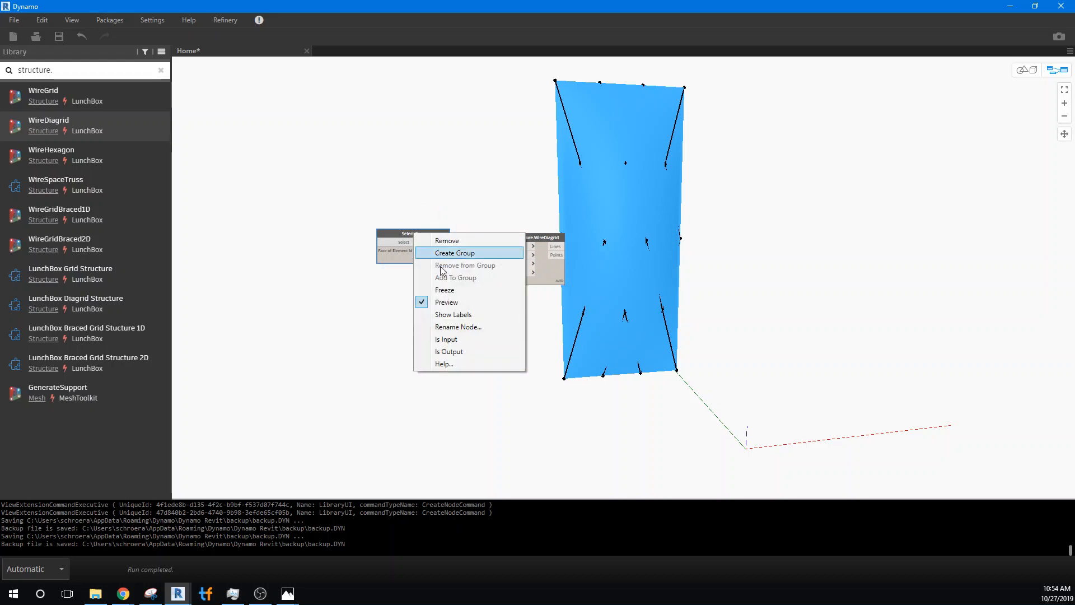
{"action": "left_click", "coordinate": [447, 303]}
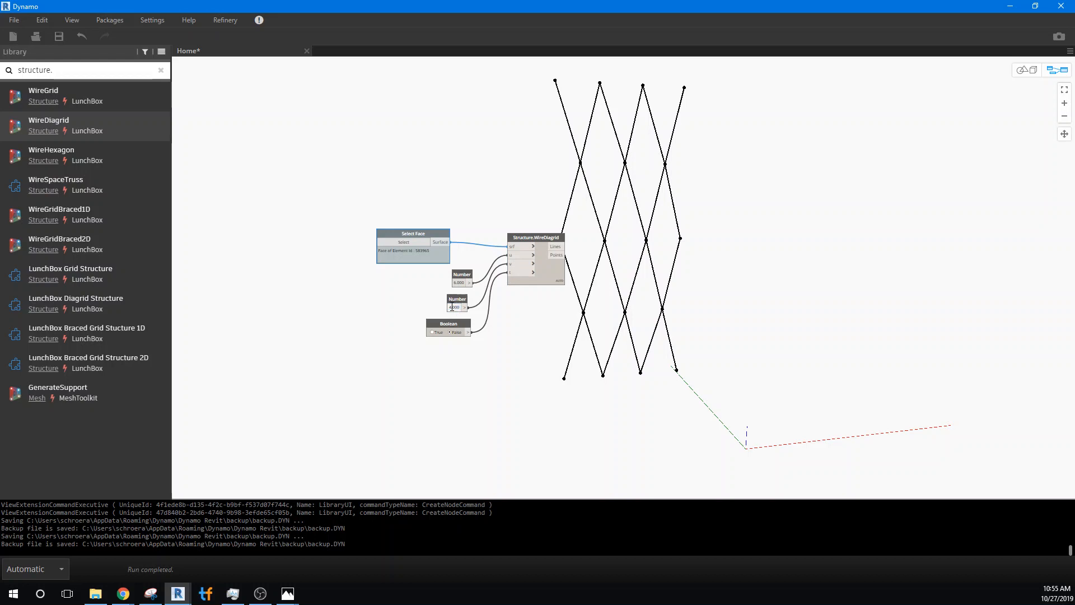
- Try values of 3, 2 and 6 for the Number node feeding the diagrid's v input
{"action": "left_click_drag", "start_coordinate": [451, 307], "coordinate": [449, 307]}
{"action": "left_click_drag", "start_coordinate": [459, 307], "coordinate": [436, 306]}
{"action": "type", "text": "3"}
{"action": "left_click", "coordinate": [378, 335]}
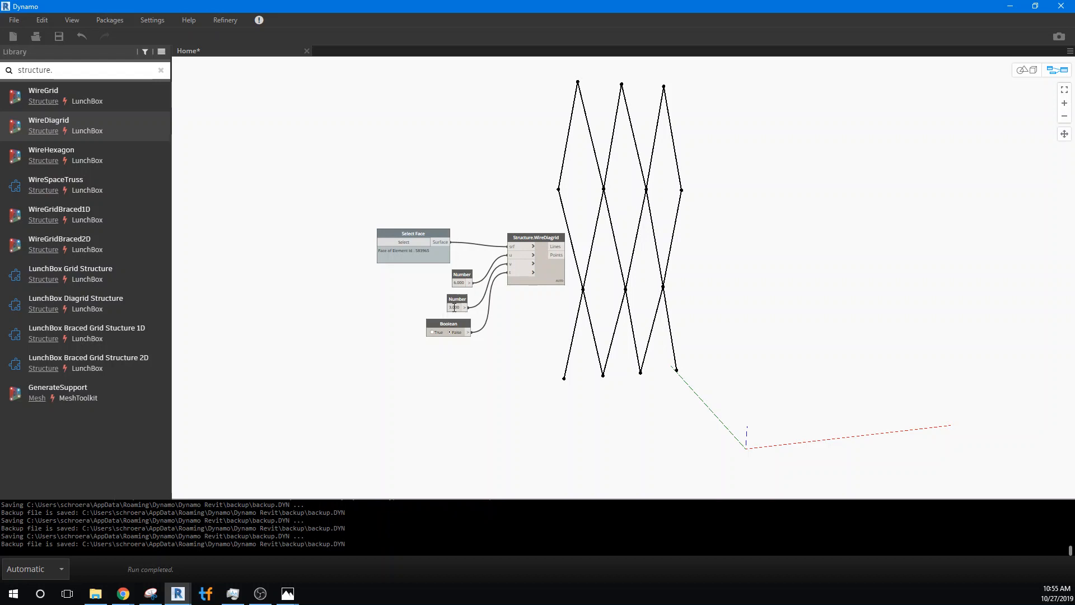
{"action": "double_click", "coordinate": [454, 307]}
{"action": "type", "text": "2"}
{"action": "left_click", "coordinate": [399, 325]}
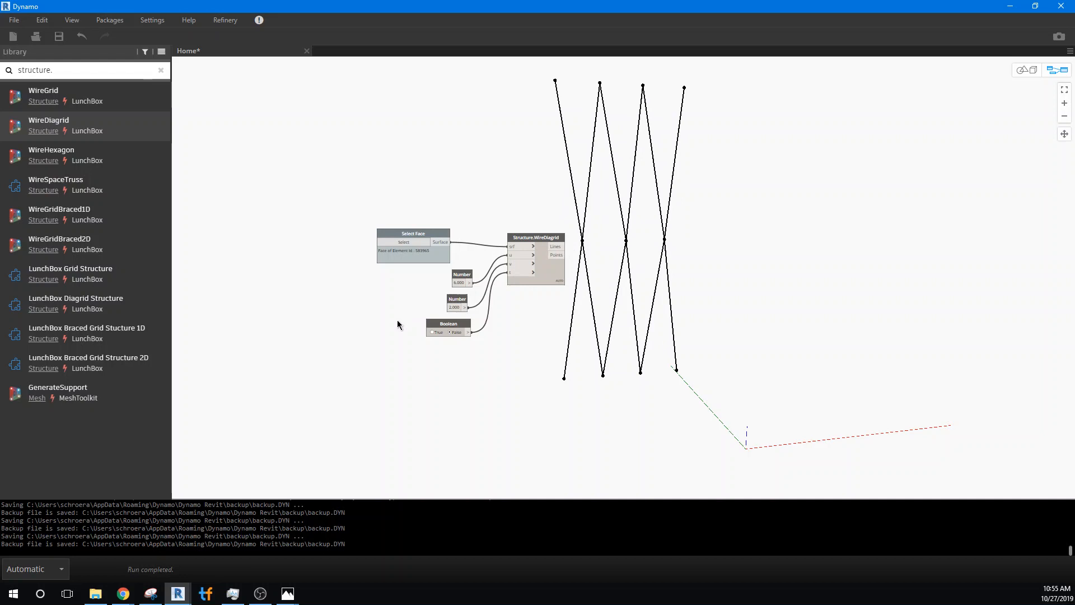
{"action": "double_click", "coordinate": [454, 307]}
{"action": "type", "text": "6"}
- Try a value of 3 for the Number node feeding the diagrid's u input
{"action": "double_click", "coordinate": [459, 283]}
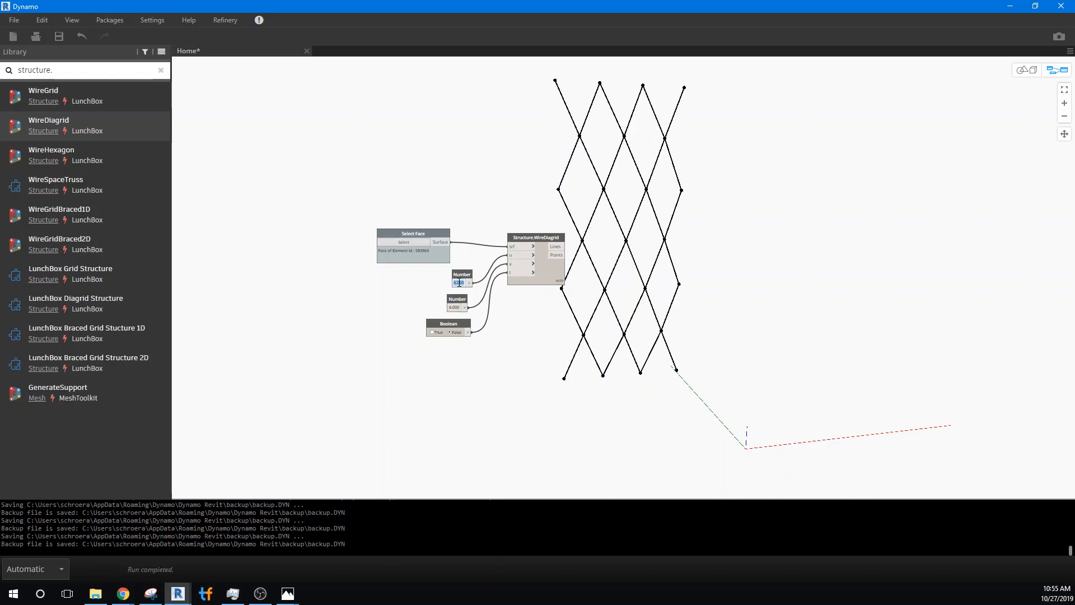
{"action": "left_click", "coordinate": [459, 282]}
{"action": "left_click_drag", "start_coordinate": [458, 282], "coordinate": [444, 284]}
{"action": "type", "text": "3"}
{"action": "left_click_drag", "start_coordinate": [465, 283], "coordinate": [444, 284]}
{"action": "left_click", "coordinate": [418, 291]}
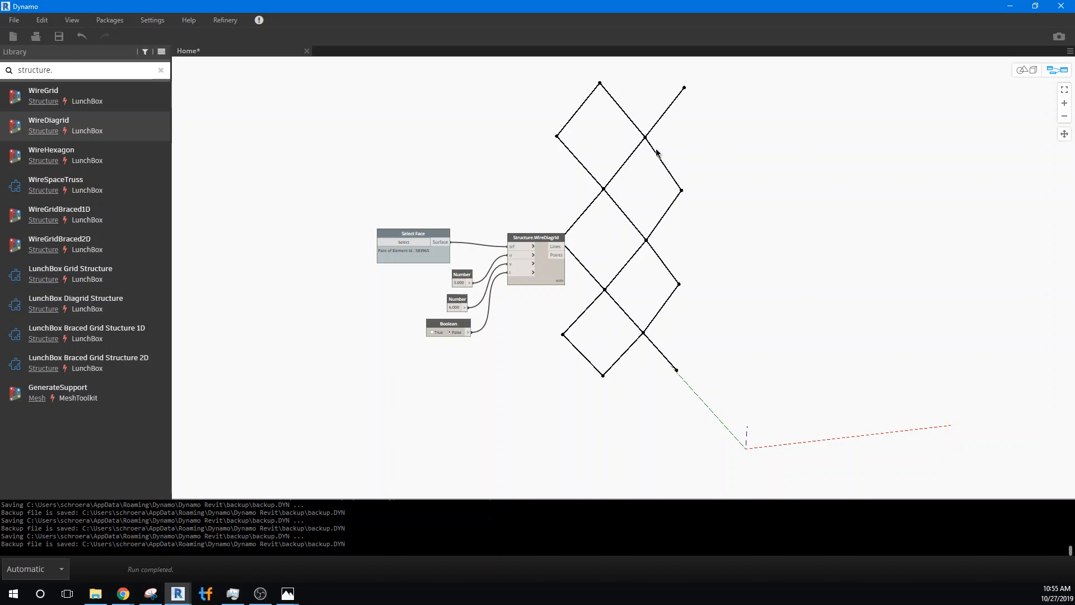
- Set the diagrid's u Number to 4 and its v Number to 8
{"action": "double_click", "coordinate": [459, 282]}
{"action": "type", "text": "4"}
{"action": "left_click", "coordinate": [419, 291]}
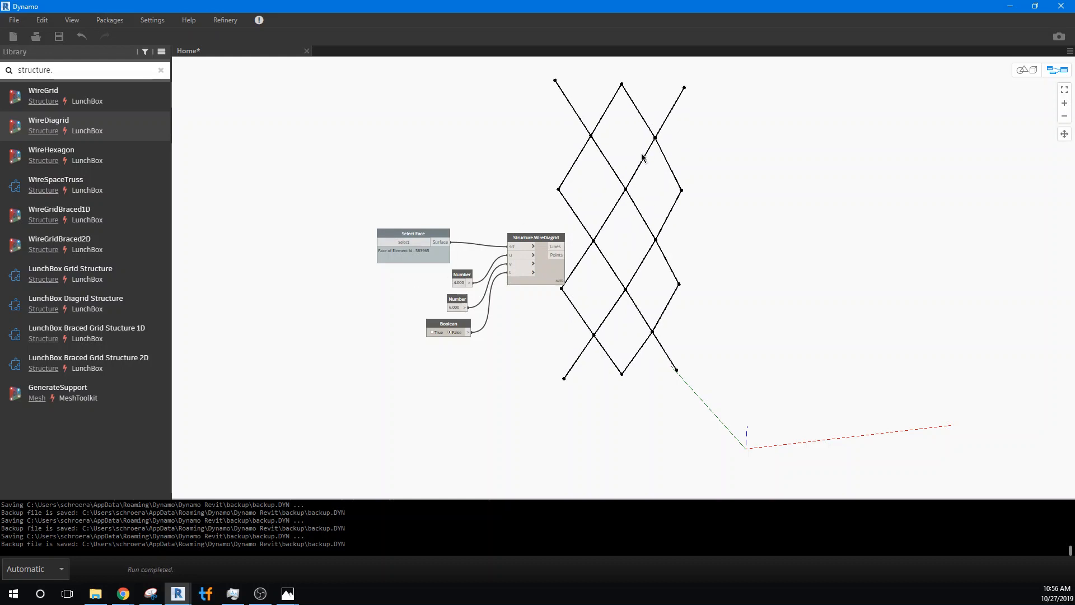
{"action": "double_click", "coordinate": [454, 306]}
{"action": "type", "text": "8"}
{"action": "left_click", "coordinate": [422, 303]}
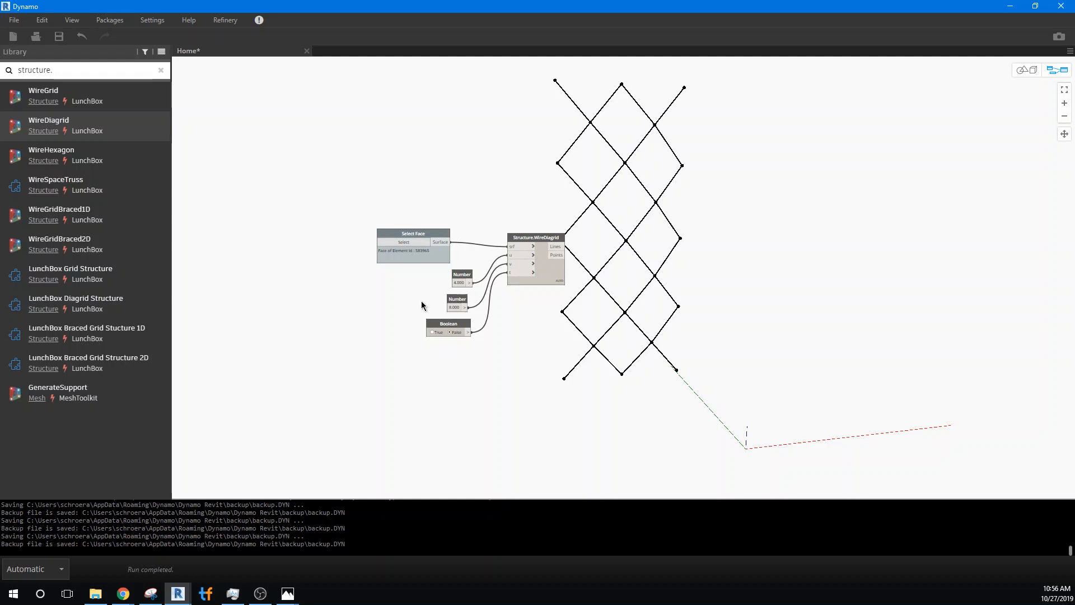
{"action": "right_click", "coordinate": [330, 322]}
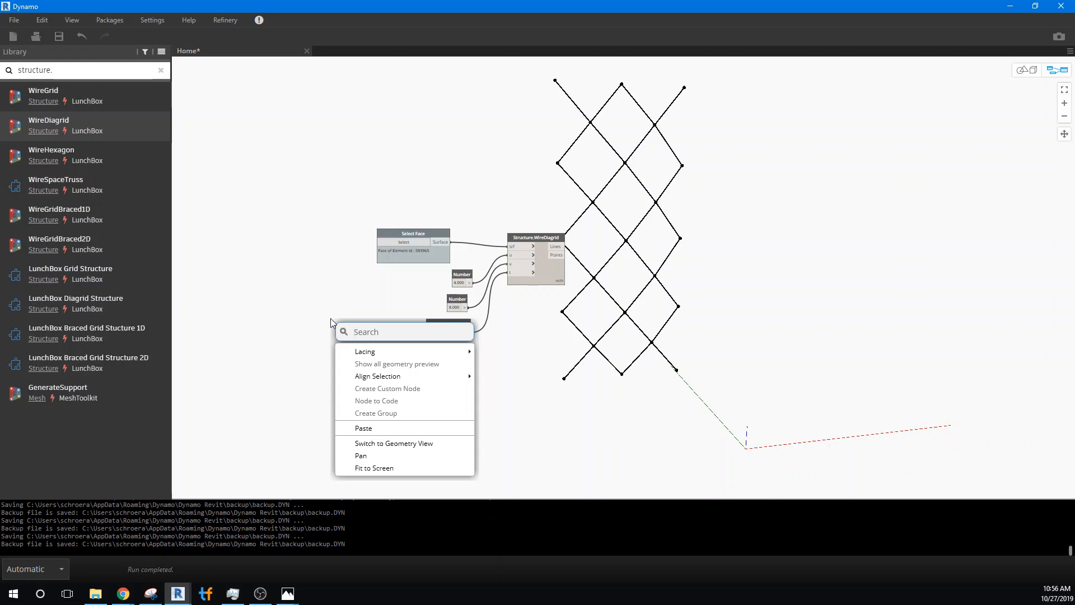
{"action": "type", "text": "pol"}
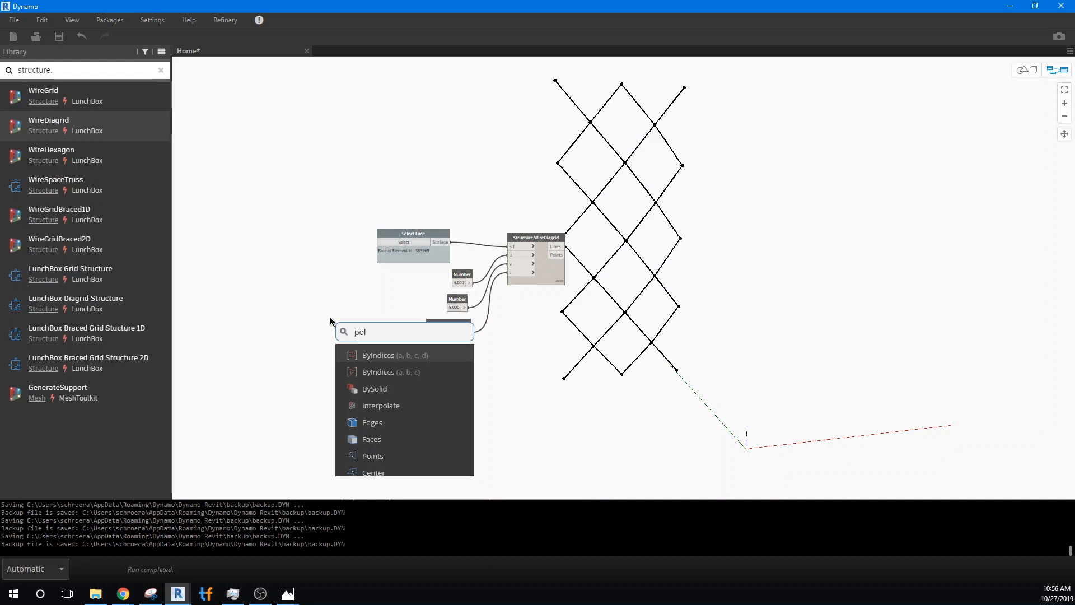
{"action": "type", "text": "y"}
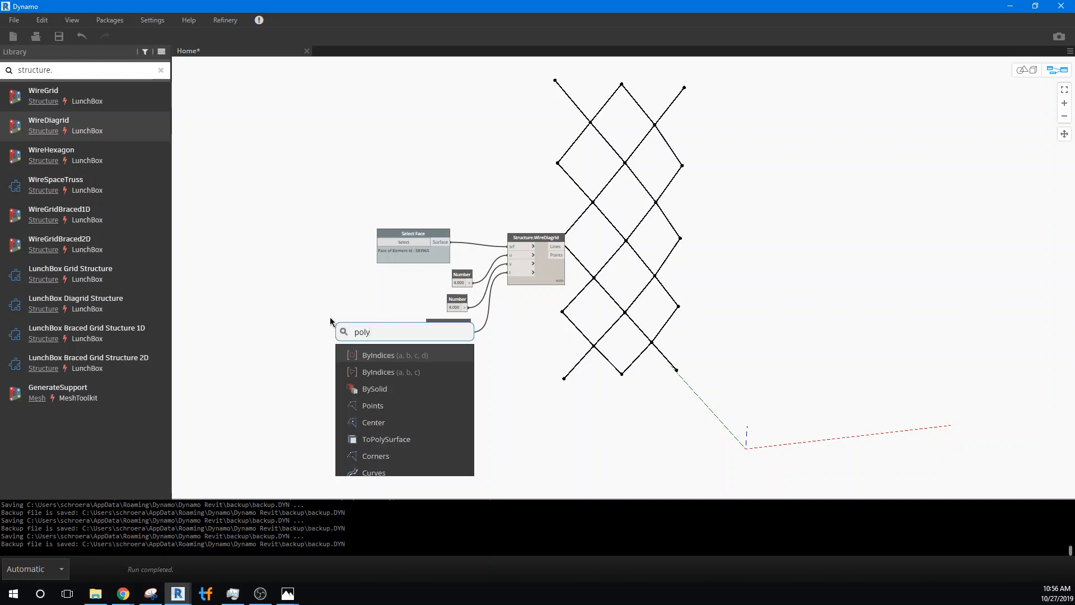
{"action": "type", "text": "cur"}
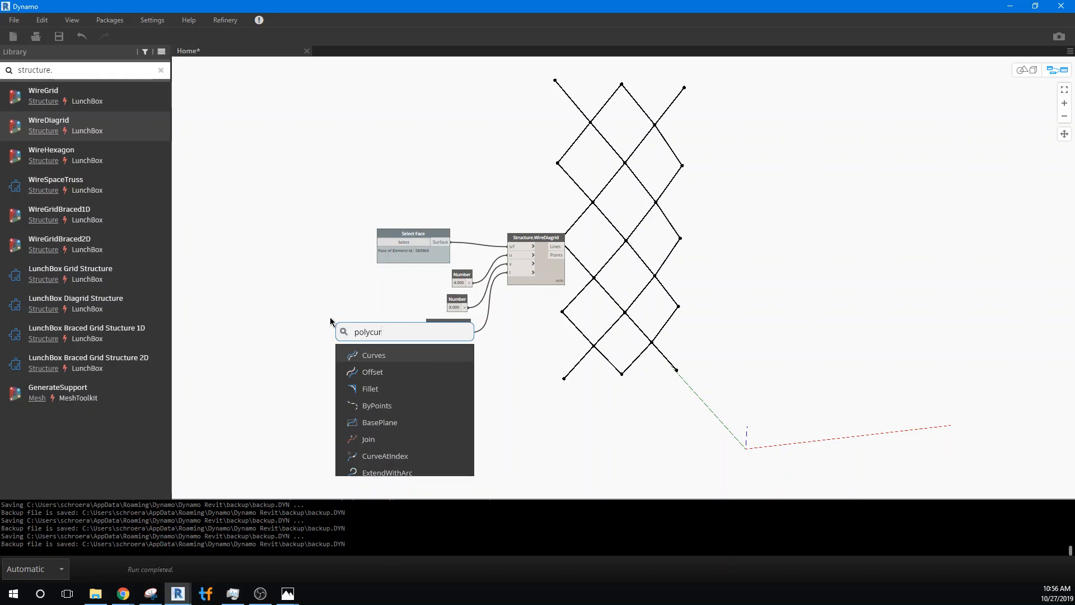
{"action": "type", "text": "ve"}
{"action": "type", "text": ".by"}
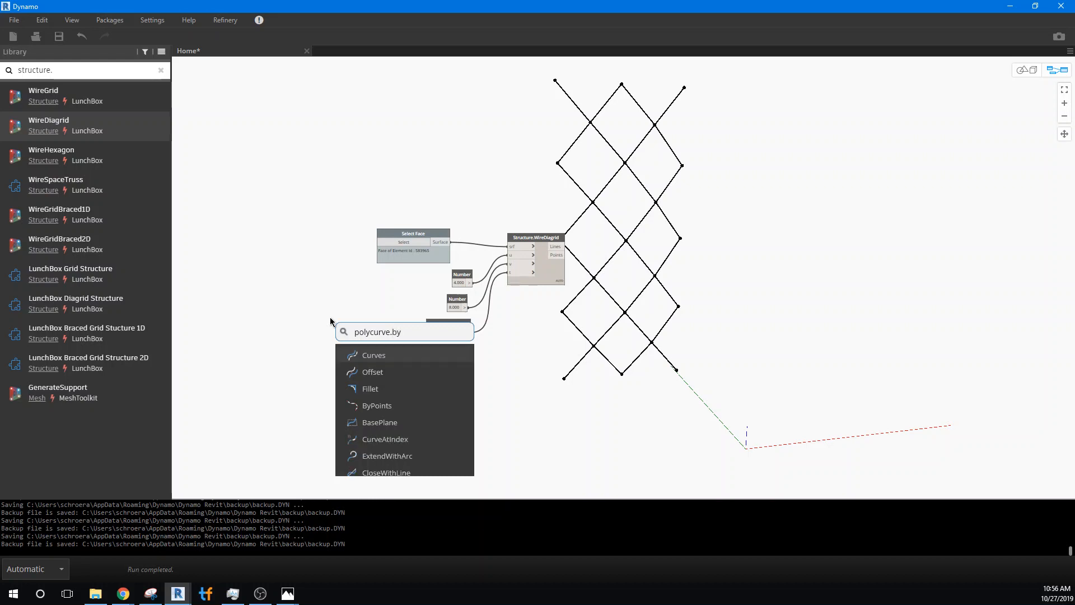
{"action": "left_click", "coordinate": [302, 312]}
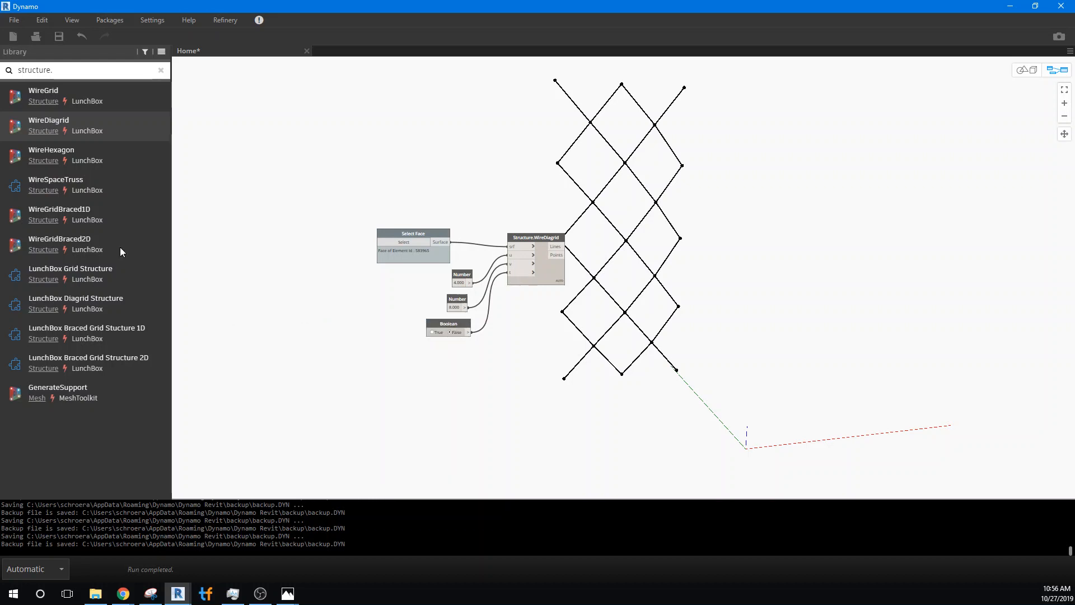
- Browse the library's built-in Geometry nodes and LunchBox's Geometry point and curve nodes for one suited to the diagrid's output
{"action": "left_click", "coordinate": [160, 72]}
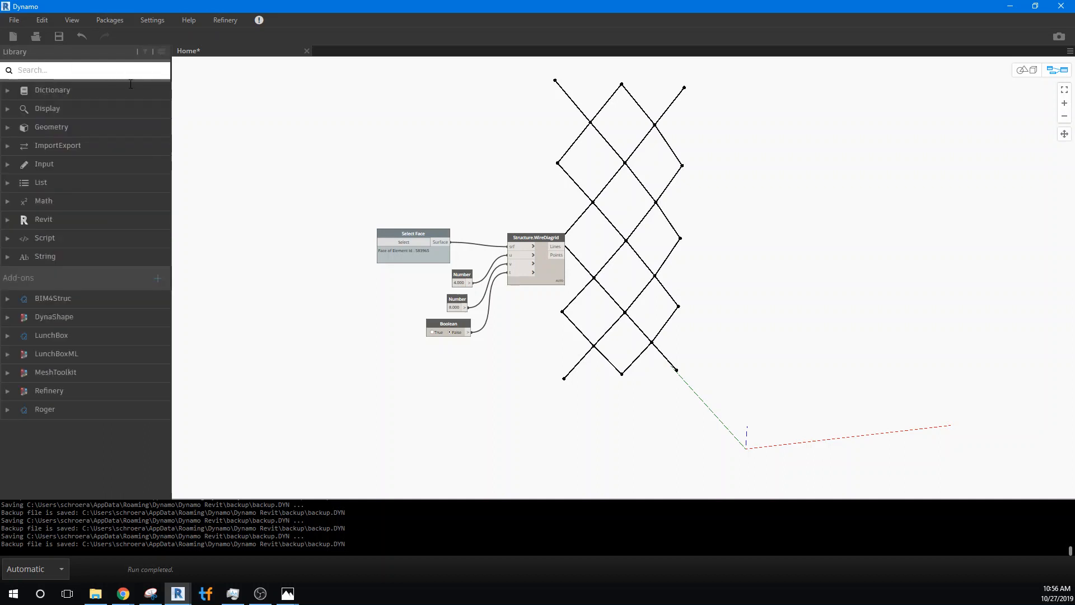
{"action": "left_click", "coordinate": [6, 129]}
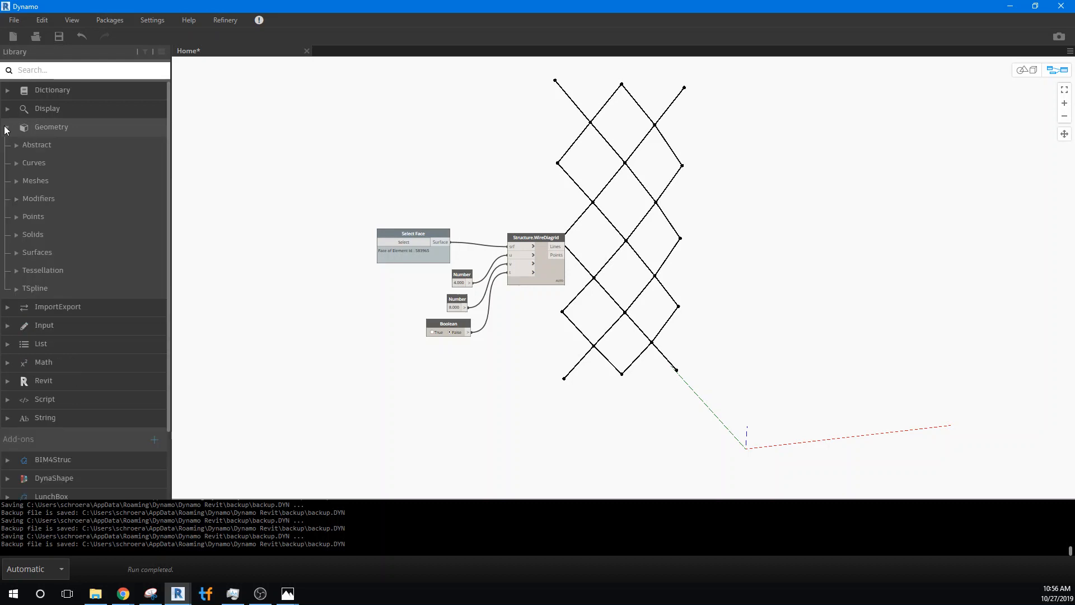
{"action": "left_click", "coordinate": [16, 163]}
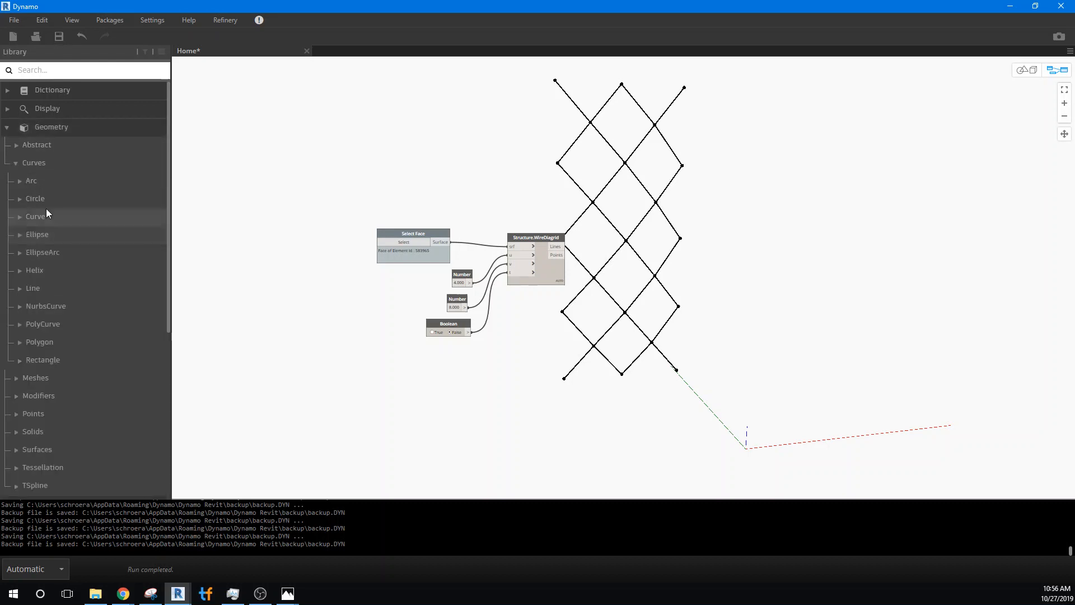
{"action": "left_click", "coordinate": [19, 216]}
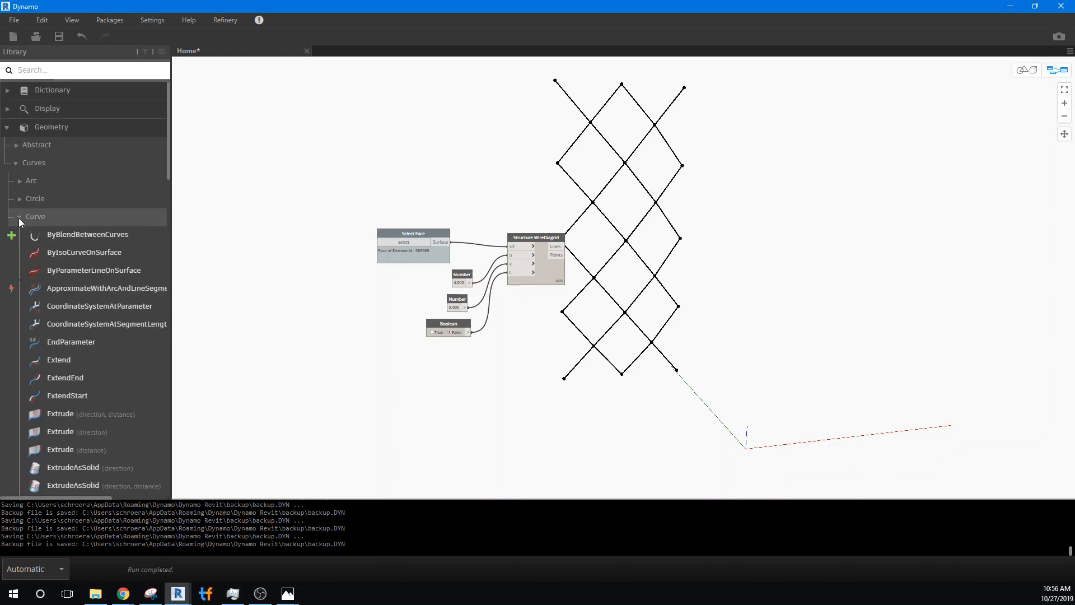
{"action": "mouse_move", "coordinate": [101, 360]}
{"action": "scroll", "coordinate": [102, 360], "scroll_direction": "down", "scroll_amount": 15}
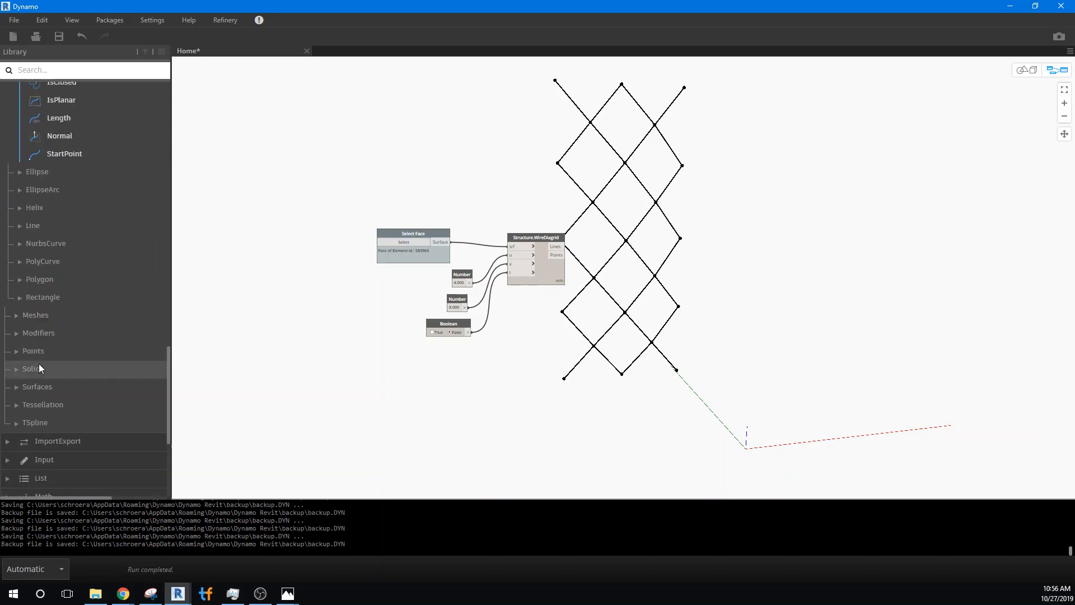
{"action": "left_click", "coordinate": [14, 349]}
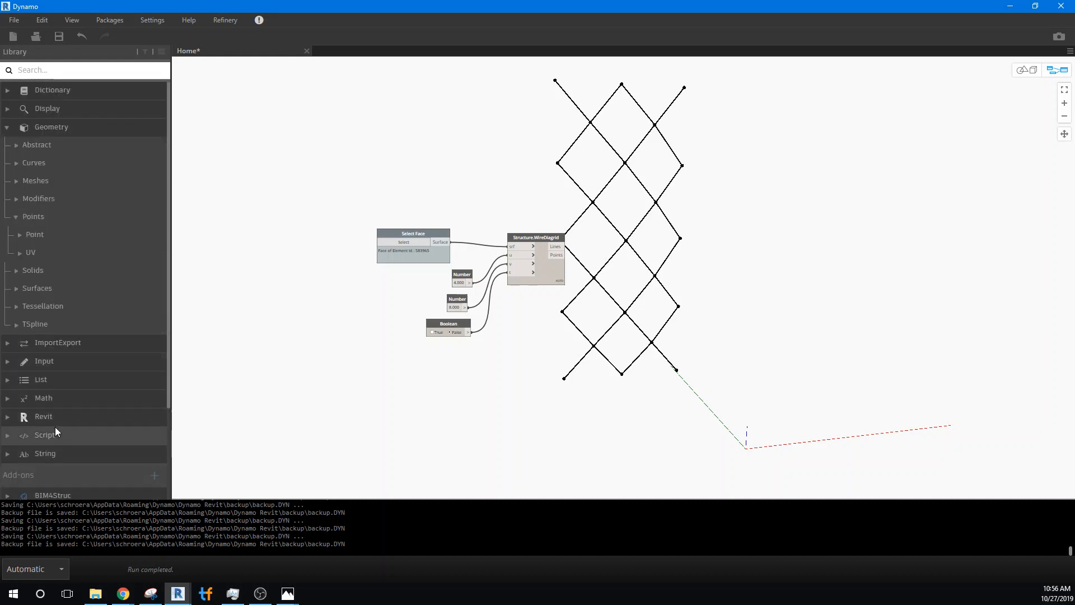
{"action": "scroll", "coordinate": [55, 426], "scroll_direction": "down", "scroll_amount": 3}
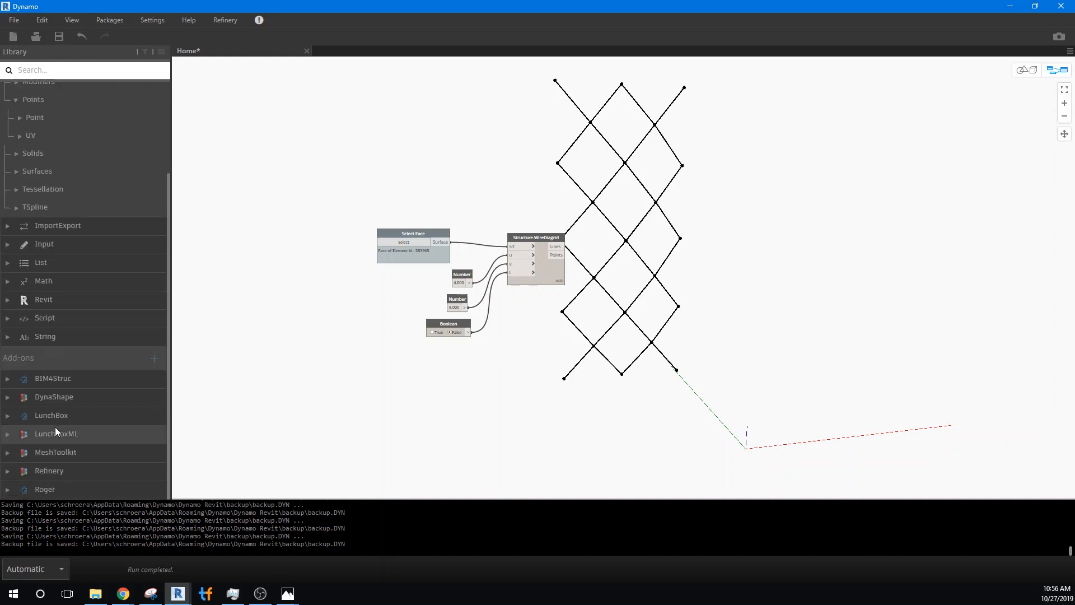
{"action": "left_click", "coordinate": [7, 421]}
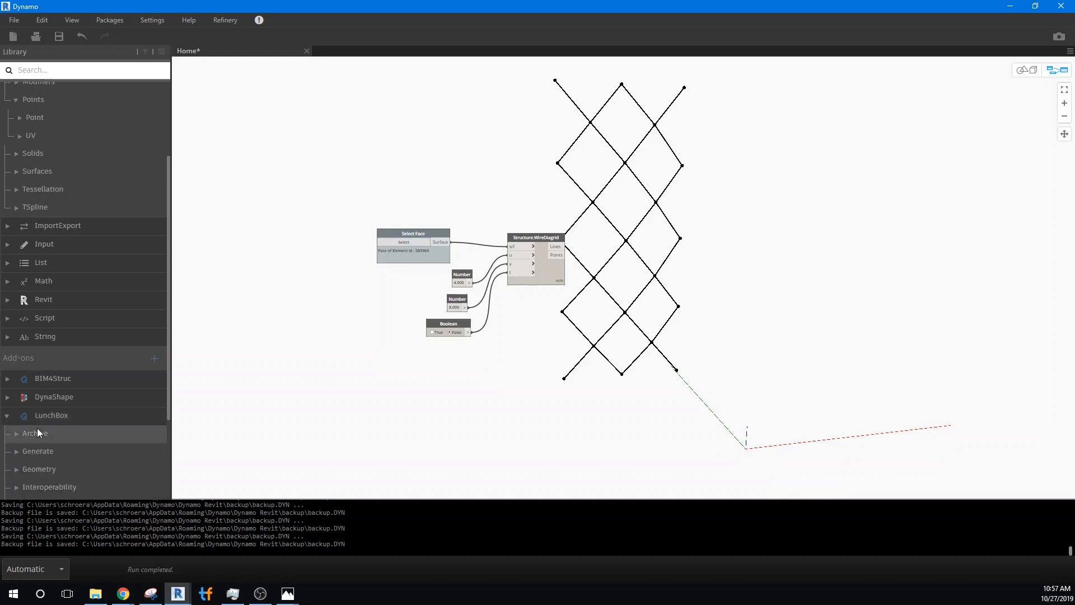
{"action": "left_click", "coordinate": [16, 343]}
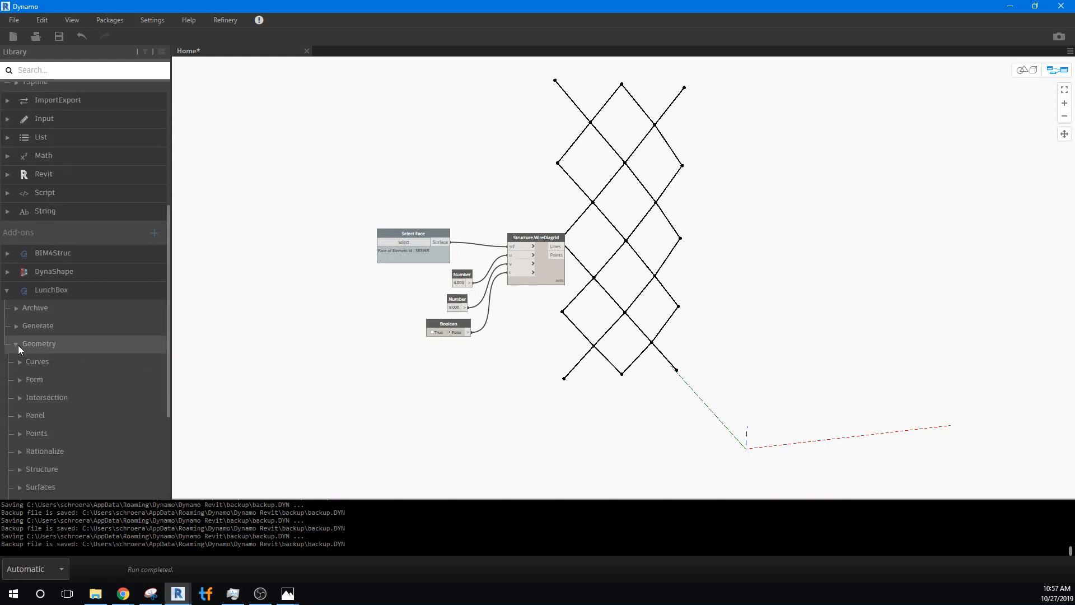
{"action": "left_click", "coordinate": [20, 433]}
{"action": "scroll", "coordinate": [82, 435], "scroll_direction": "down", "scroll_amount": 8}
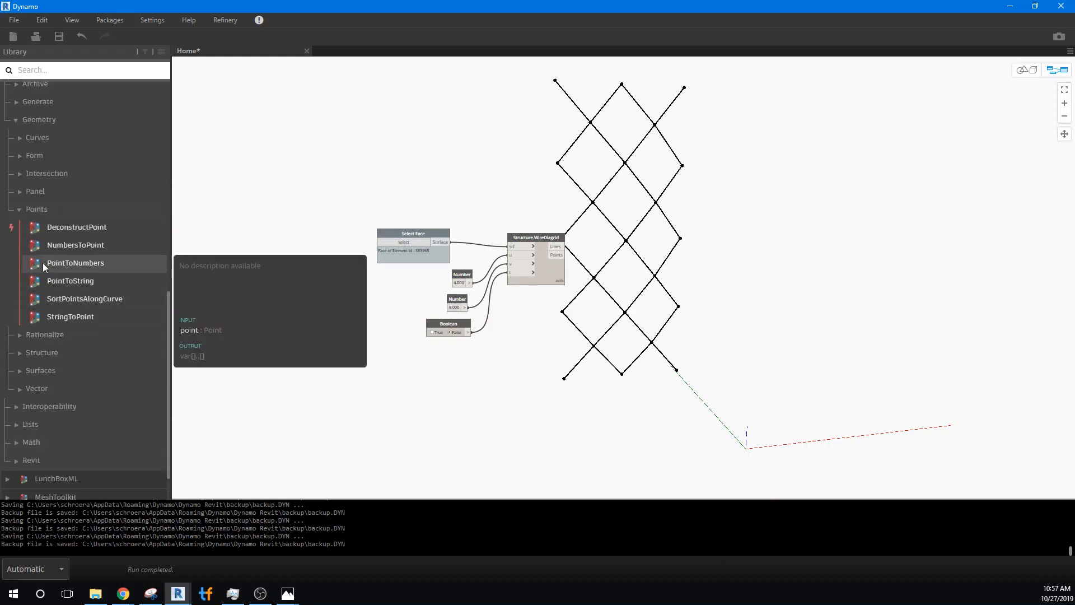
{"action": "left_click", "coordinate": [19, 137]}
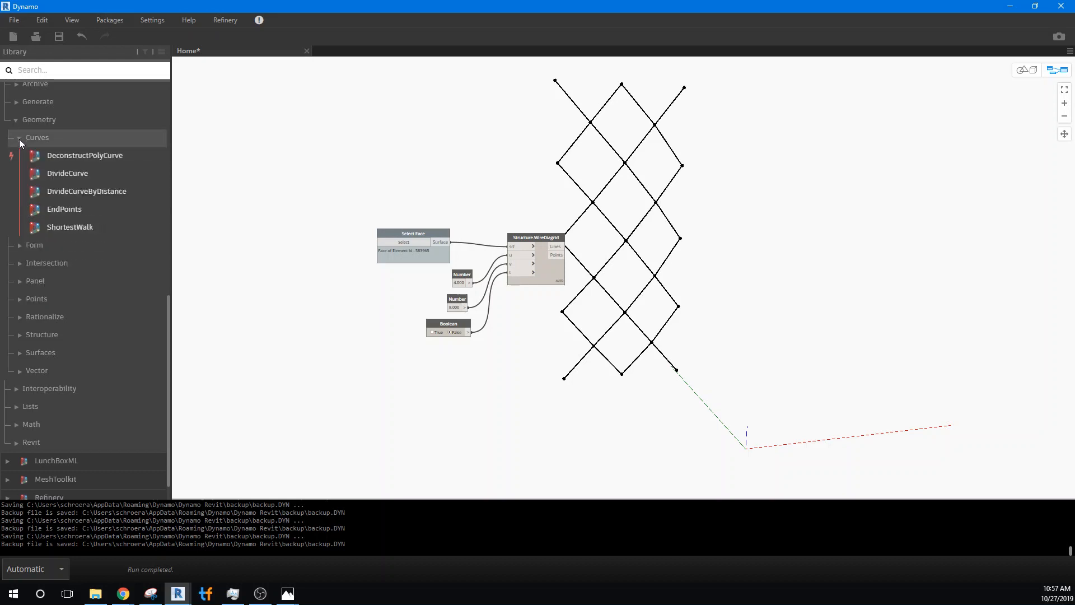
{"action": "left_click", "coordinate": [59, 155]}
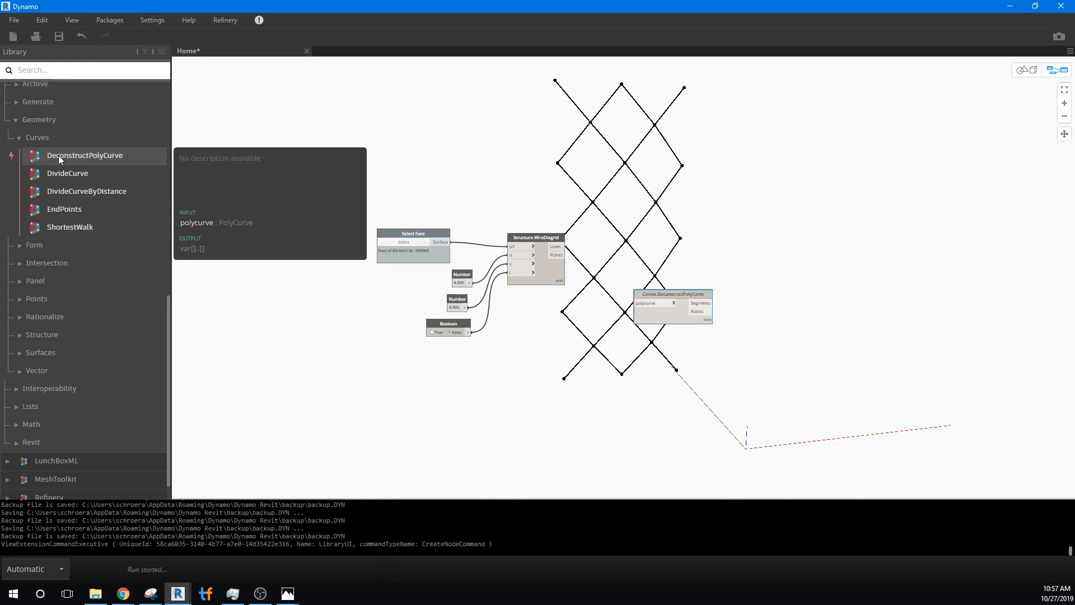
{"action": "left_click", "coordinate": [59, 156]}
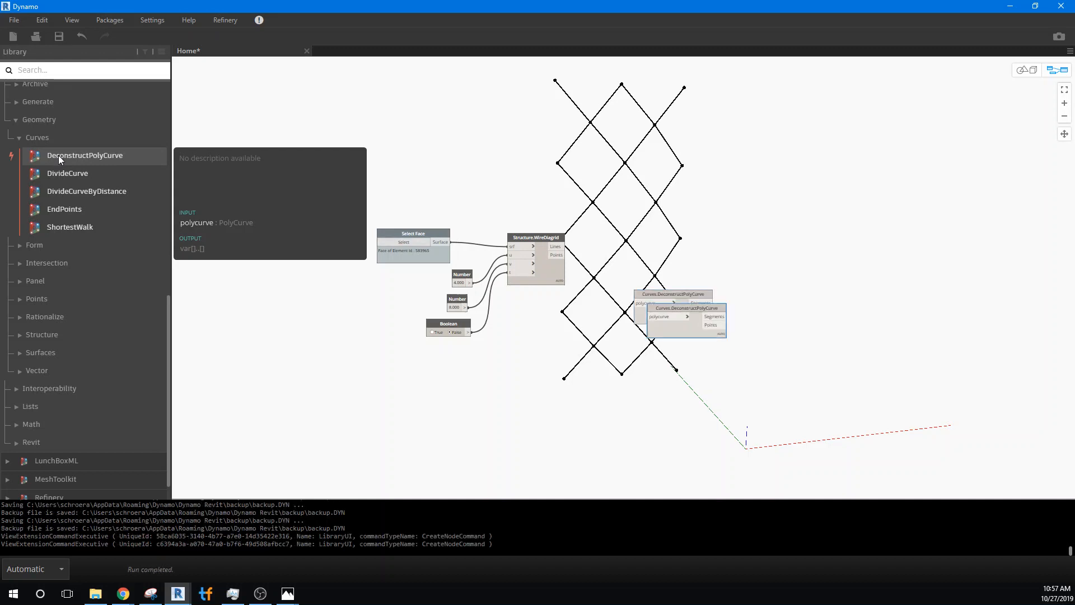
{"action": "left_click", "coordinate": [58, 156]}
{"action": "left_click_drag", "start_coordinate": [778, 372], "coordinate": [624, 274]}
{"action": "key", "text": "Delete"}
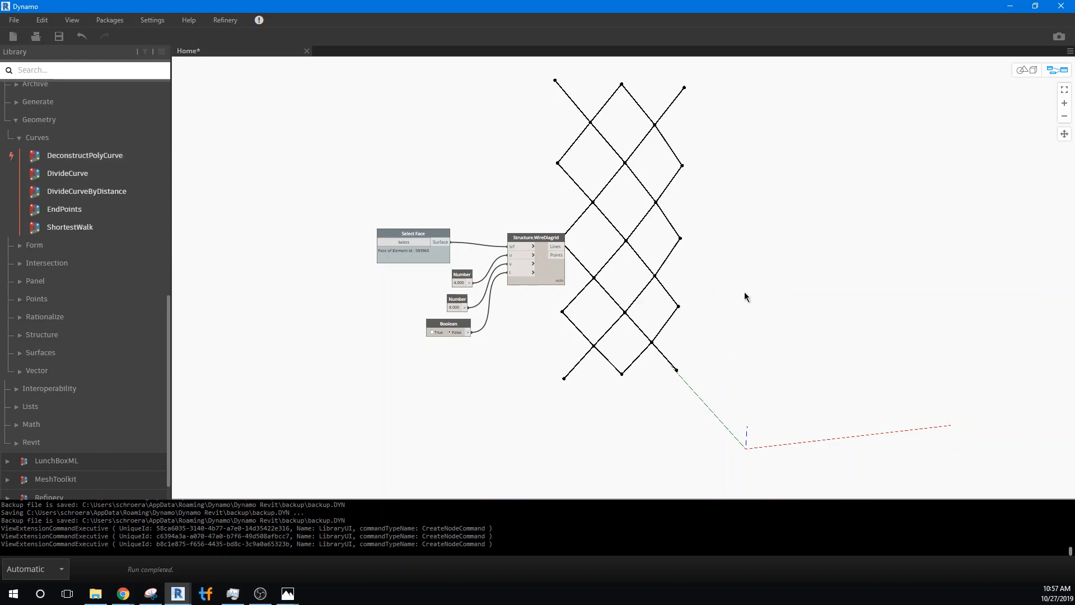
- Add a PolyCurve.ByPoints node to the graph and place it beside the Structure.WireDiagrid node
{"action": "right_click", "coordinate": [744, 293]}
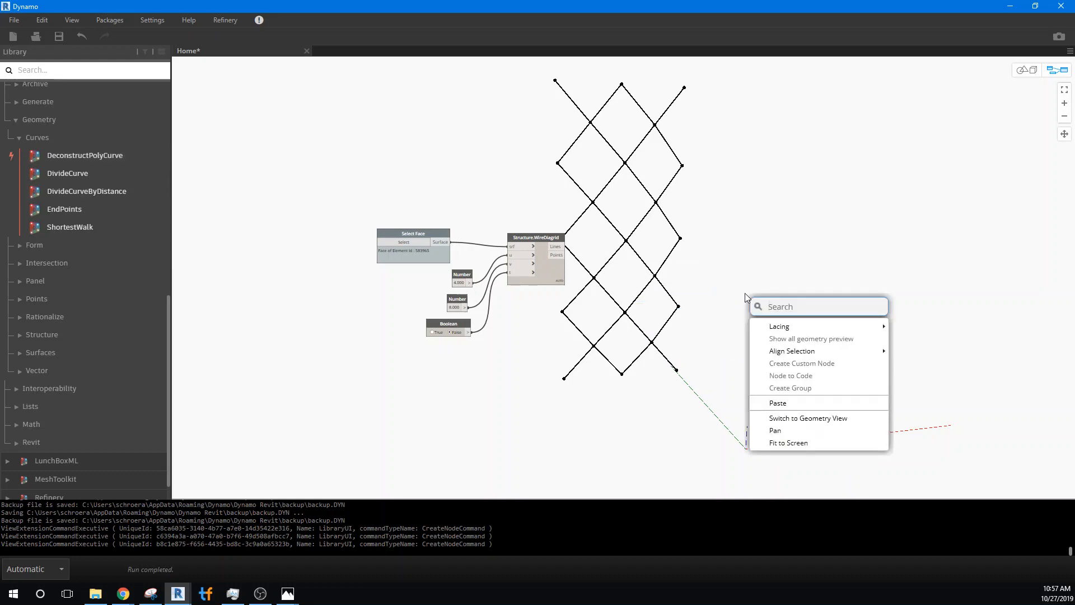
{"action": "type", "text": "Poly"}
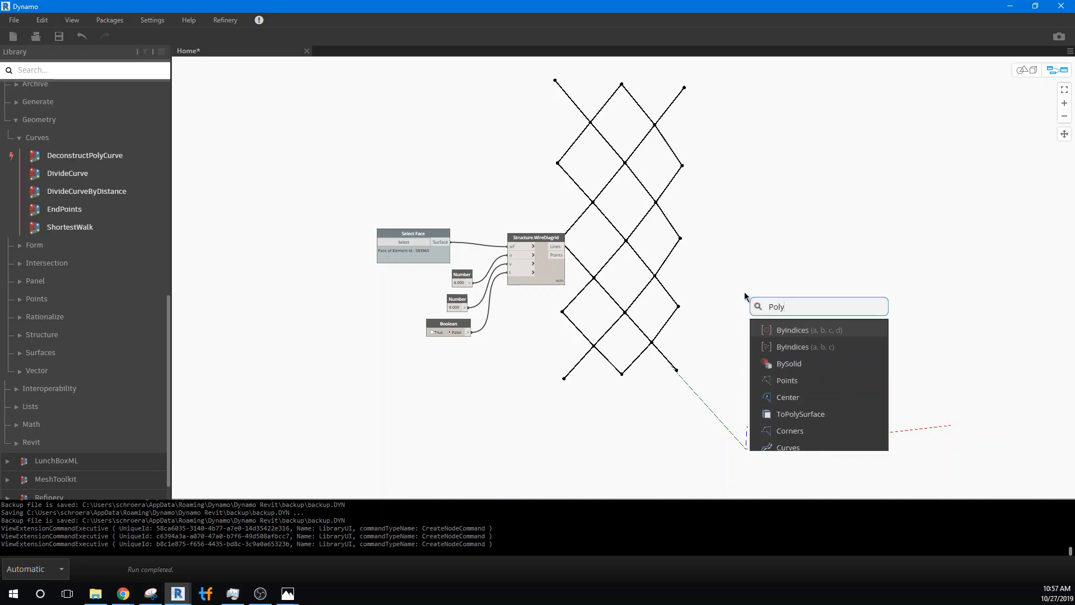
{"action": "type", "text": "C"}
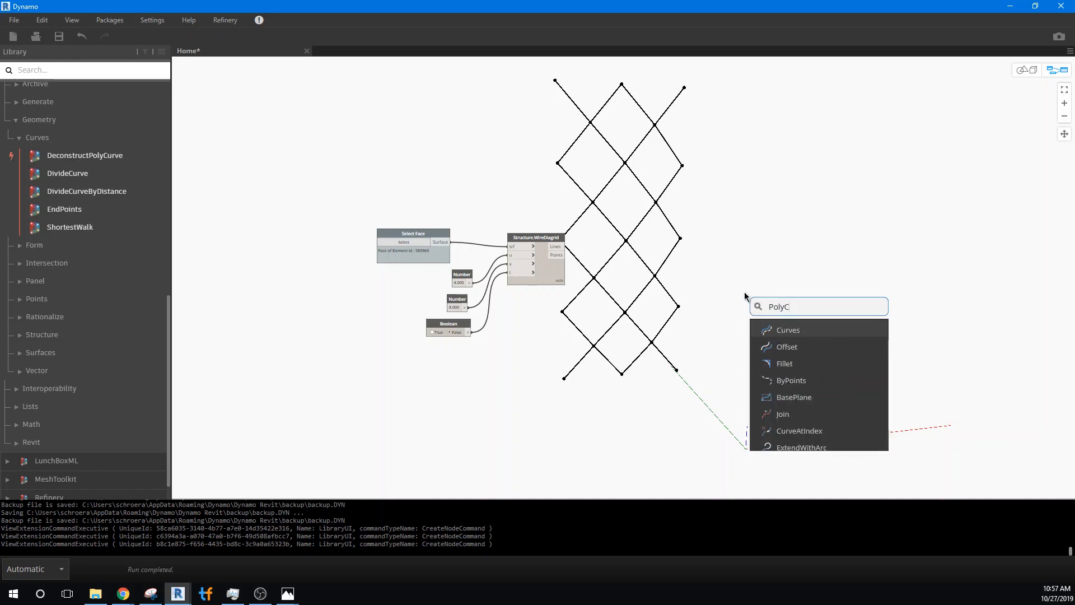
{"action": "type", "text": "urve.By"}
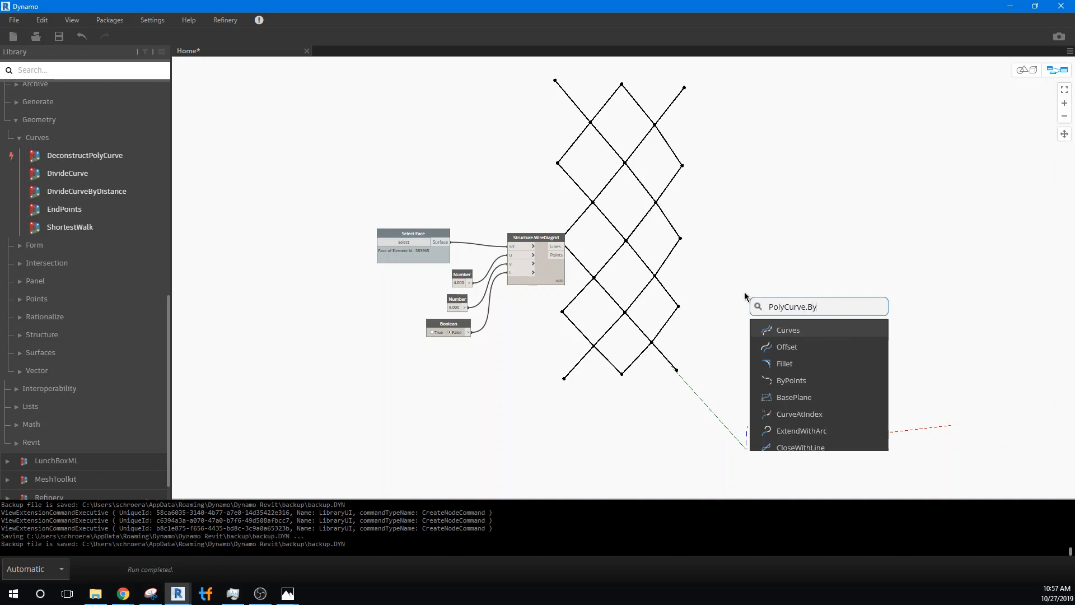
{"action": "left_click", "coordinate": [786, 381]}
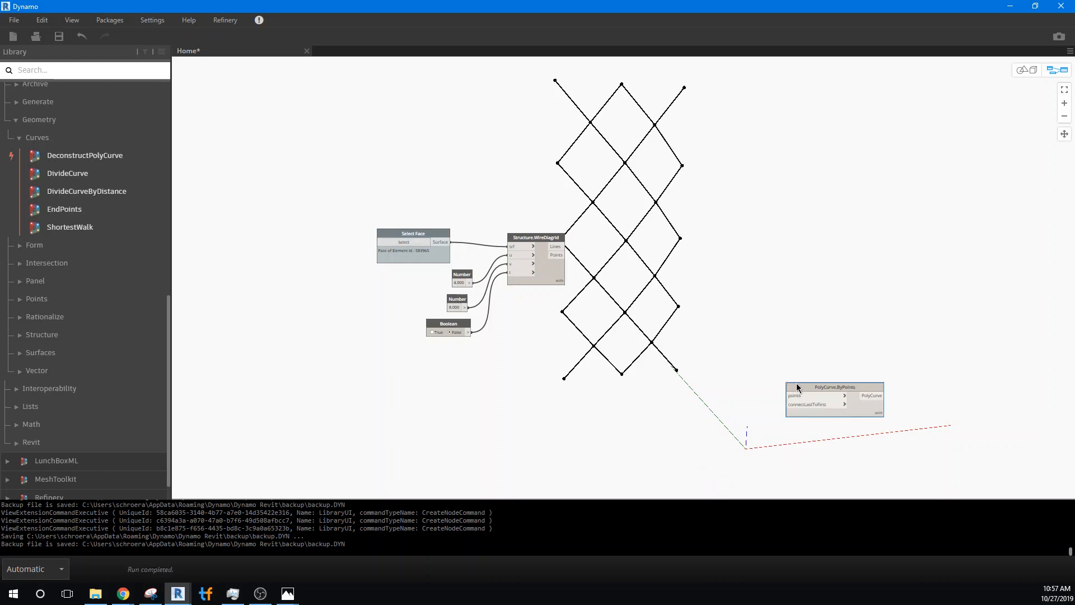
{"action": "left_click_drag", "start_coordinate": [797, 386], "coordinate": [640, 240]}
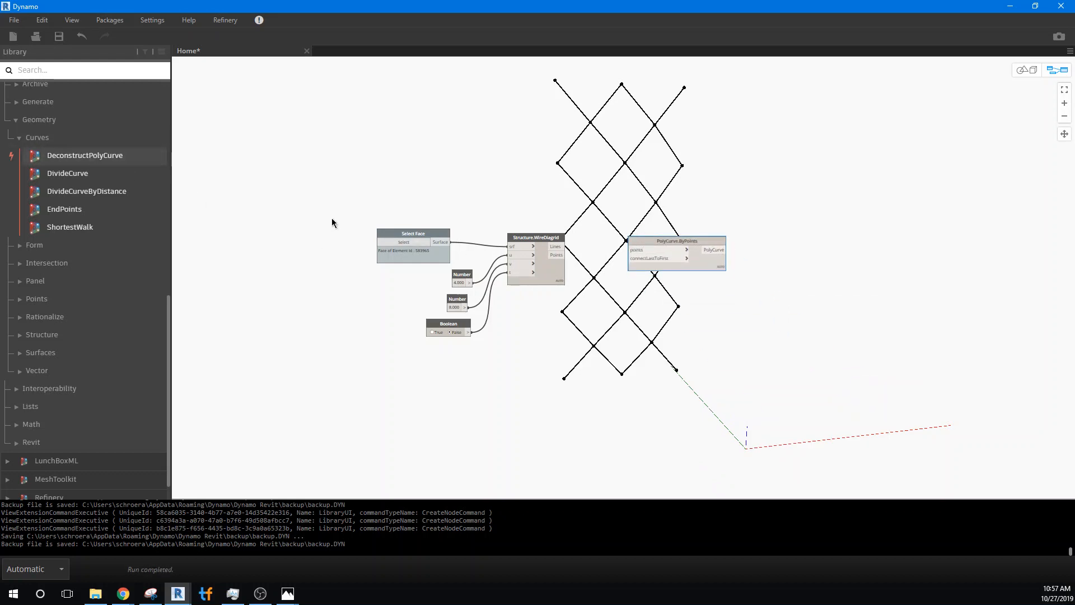
- Try feeding the diagrid's Lines output into the points input of PolyCurve.ByPoints, and move that node closer to the diagrid node
{"action": "left_click", "coordinate": [564, 245]}
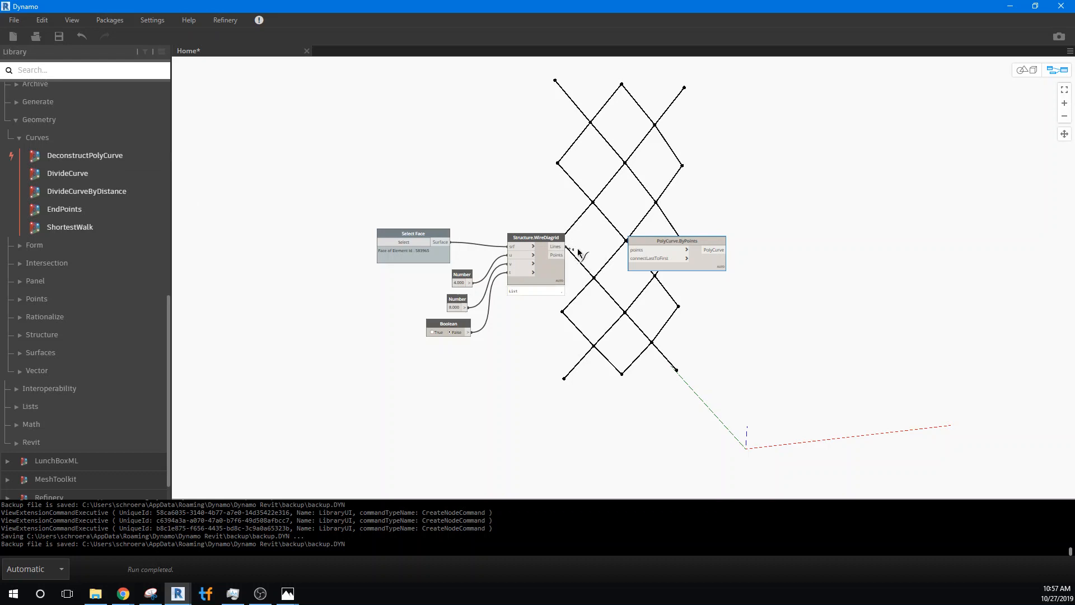
{"action": "left_click", "coordinate": [635, 253]}
{"action": "left_click_drag", "start_coordinate": [632, 245], "coordinate": [602, 242]}
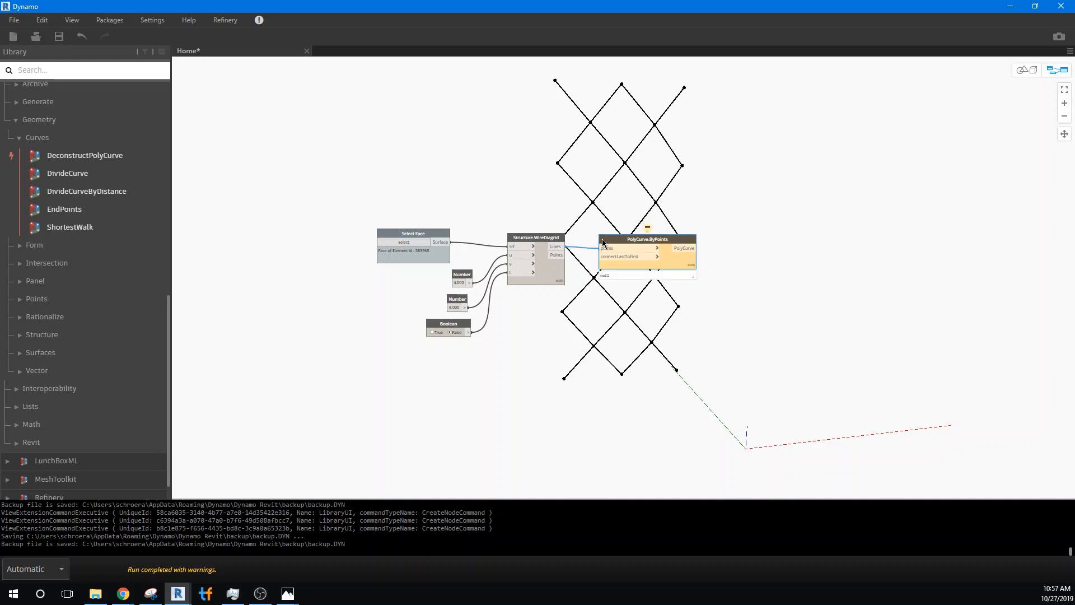
- Replace the connection to PolyCurve.ByPoints so its points input is fed by the diagrid's Points output
{"action": "left_click", "coordinate": [557, 255]}
{"action": "left_click", "coordinate": [610, 251]}
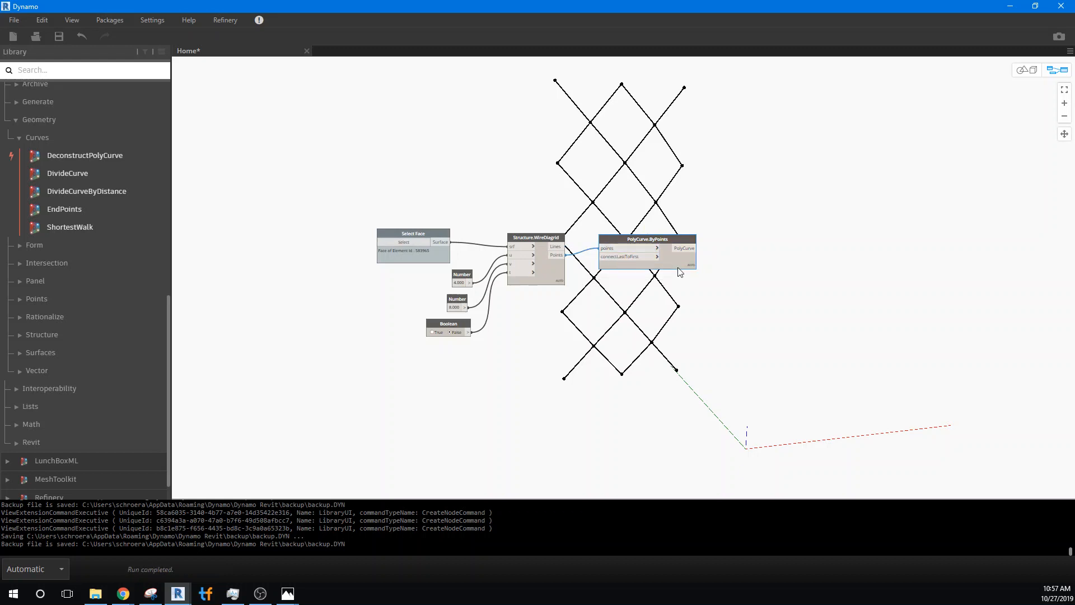
{"action": "mouse_move", "coordinate": [689, 278]}
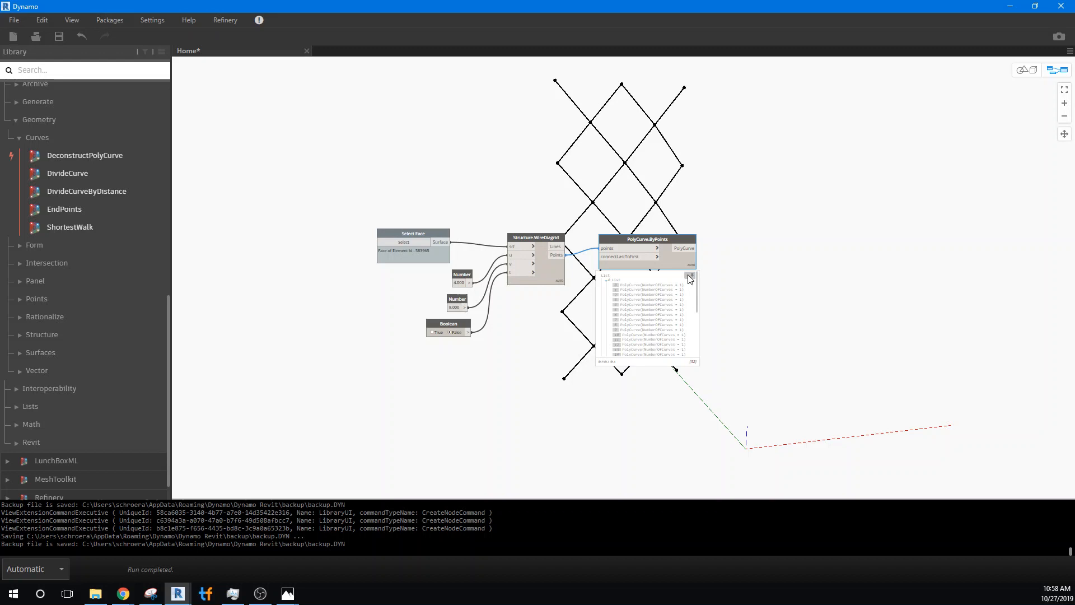
{"action": "right_click", "coordinate": [805, 244]}
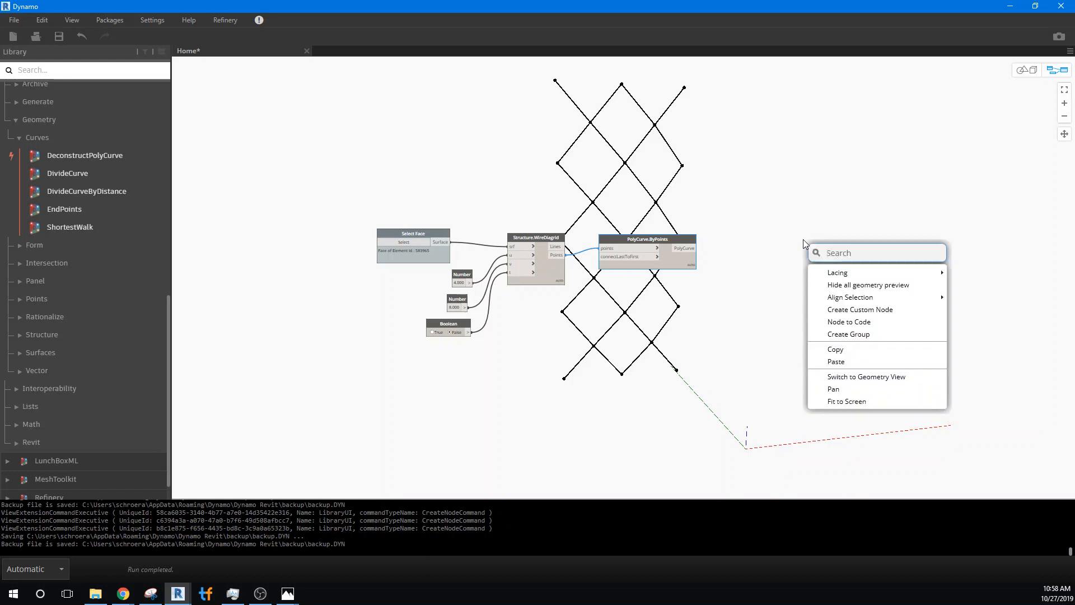
{"action": "type", "text": "fl"}
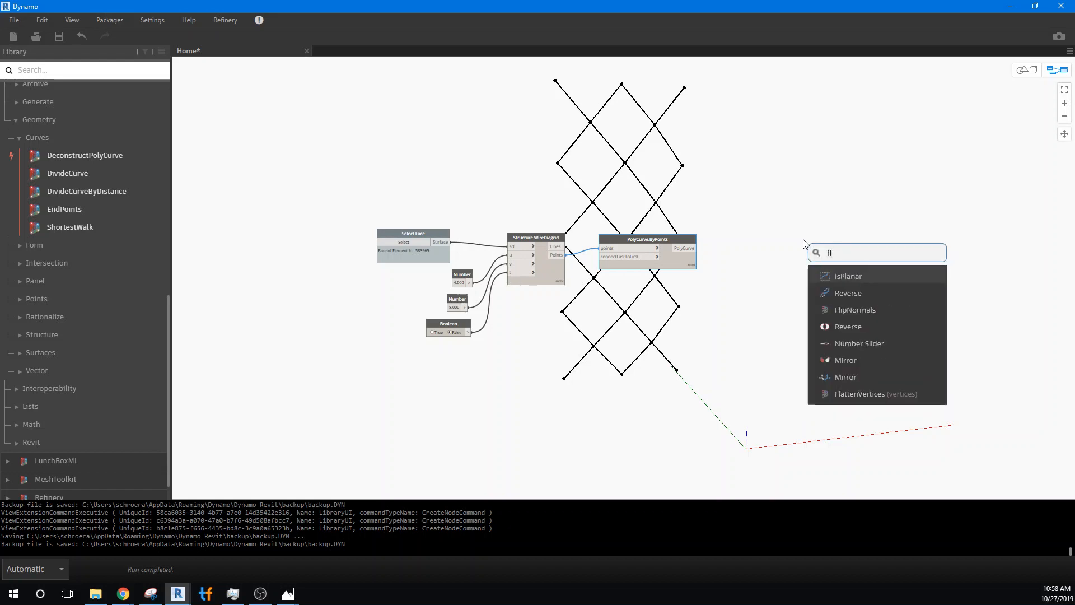
{"action": "type", "text": "atten"}
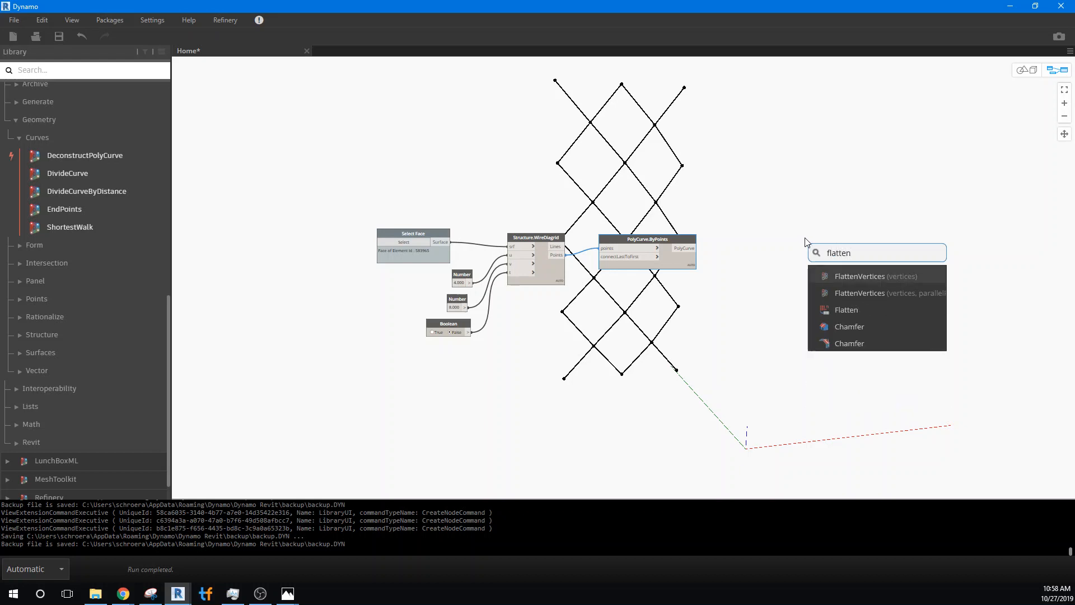
{"action": "key", "text": "Return"}
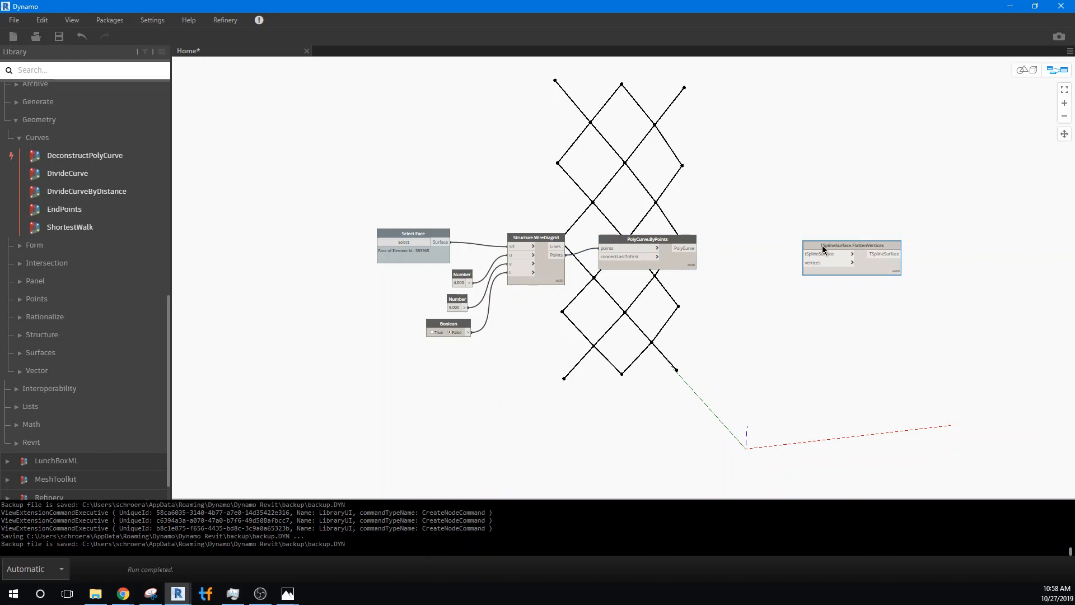
{"action": "key", "text": "Delete"}
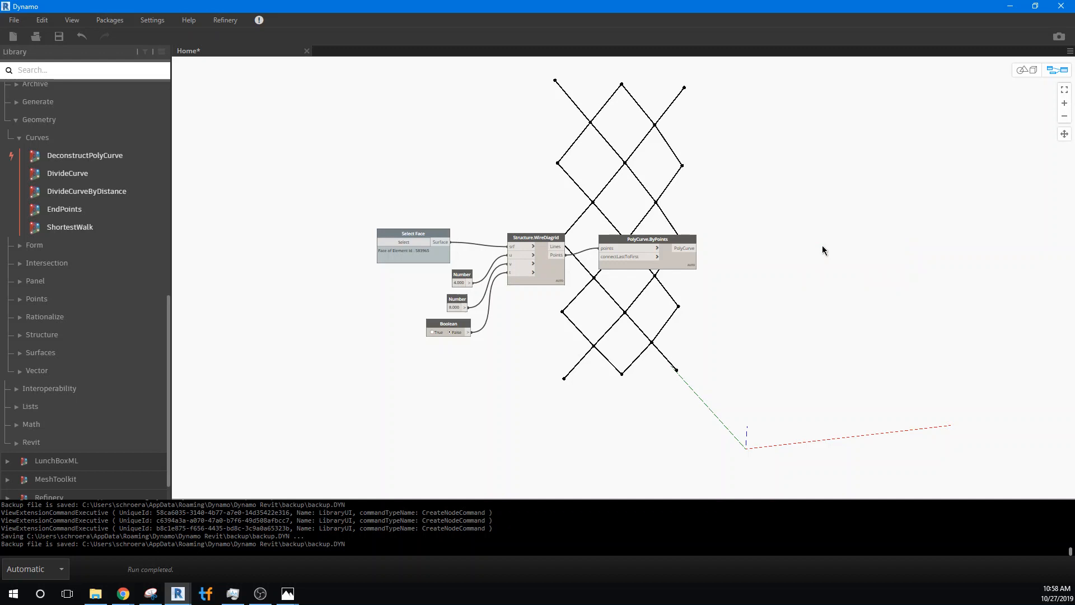
- Add a List.Flatten node and place it in line after the PolyCurve.ByPoints node
{"action": "right_click", "coordinate": [822, 250]}
{"action": "type", "text": "flatt"}
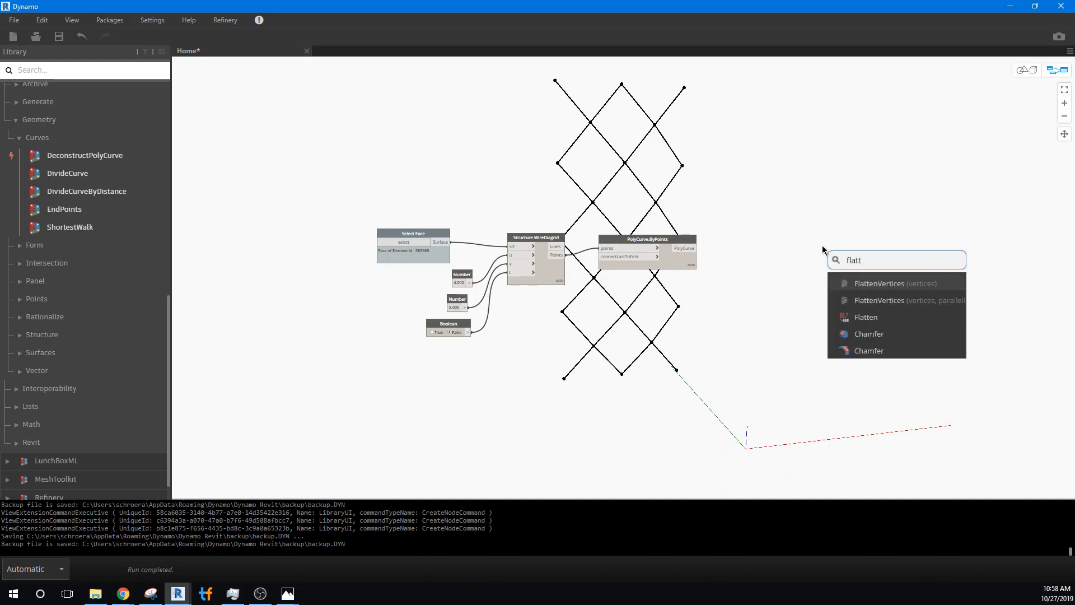
{"action": "left_click", "coordinate": [862, 318]}
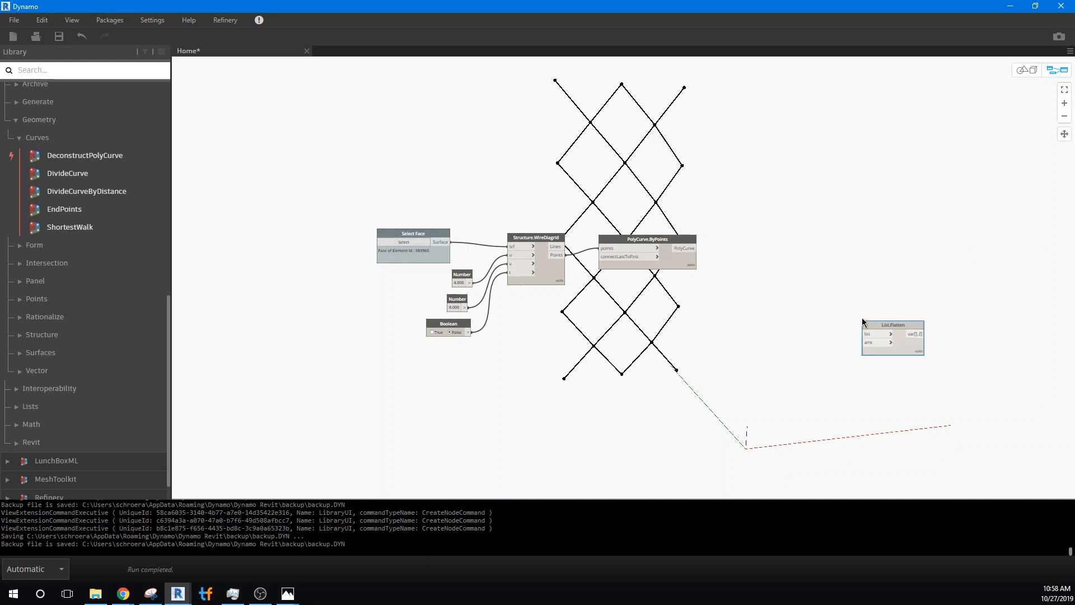
{"action": "left_click_drag", "start_coordinate": [861, 318], "coordinate": [780, 241]}
- Connect the PolyCurve output to List.Flatten's list input and move List.Flatten farther from PolyCurve.ByPoints
{"action": "mouse_move", "coordinate": [696, 248]}
{"action": "left_mouse_down"}
{"action": "mouse_move", "coordinate": [763, 264]}
{"action": "mouse_move", "coordinate": [782, 245]}
{"action": "left_mouse_up"}
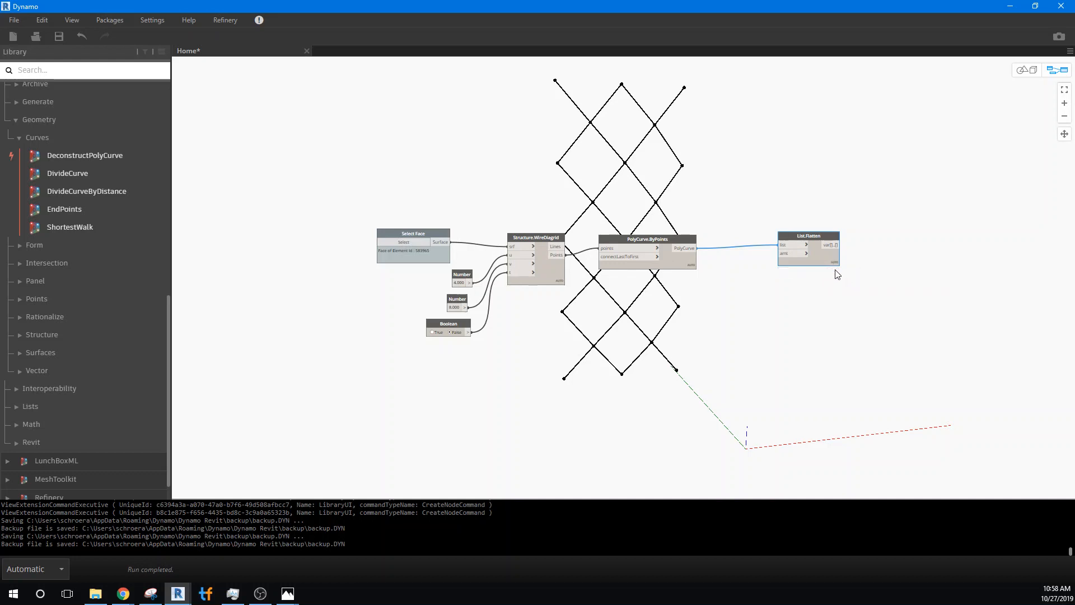
{"action": "mouse_move", "coordinate": [834, 270]}
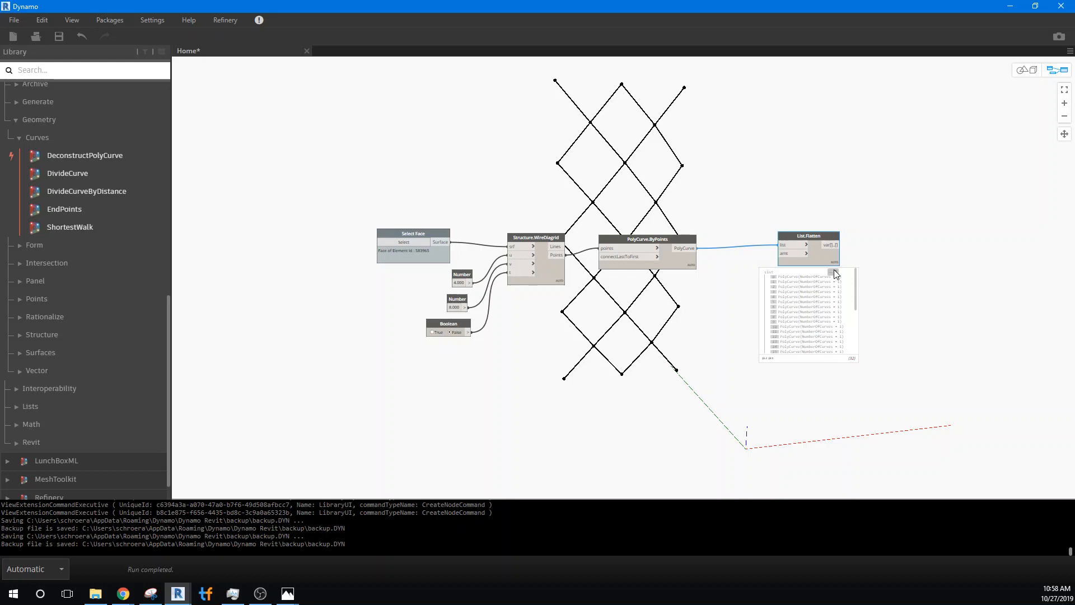
{"action": "left_click_drag", "start_coordinate": [815, 235], "coordinate": [855, 239]}
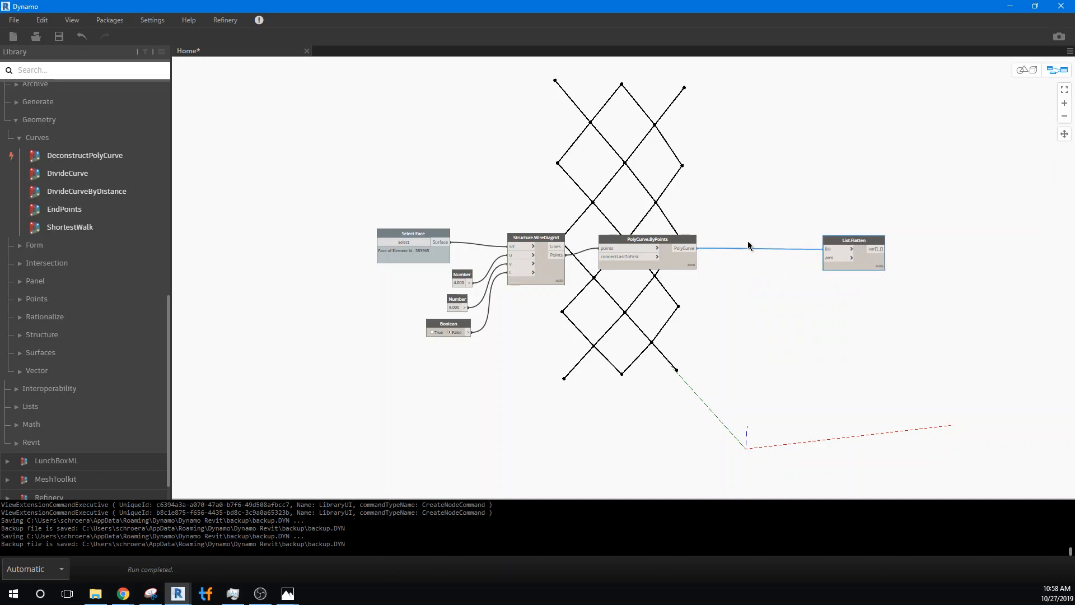